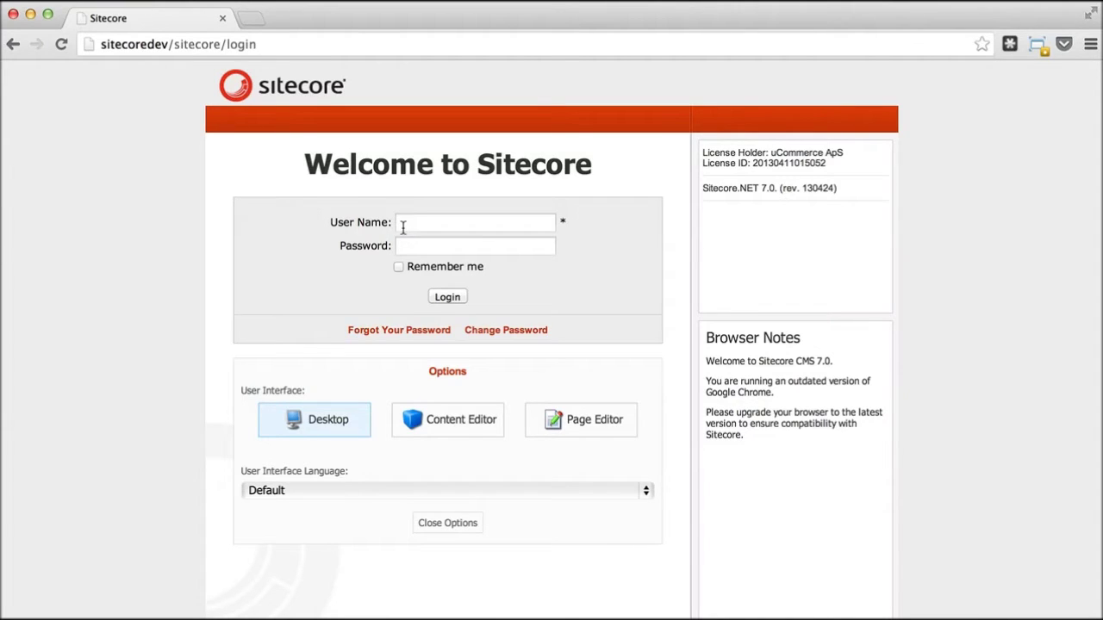
- Log in to the Sitecore Desktop with the administrator account and its password
click(403, 226)
text(admin)
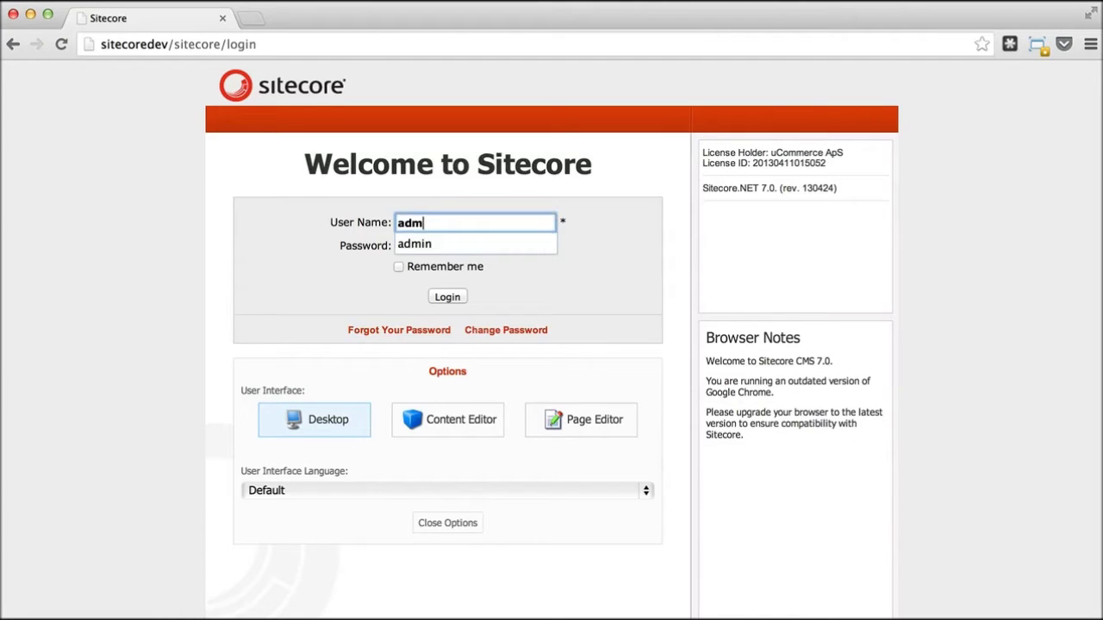
key(Tab)
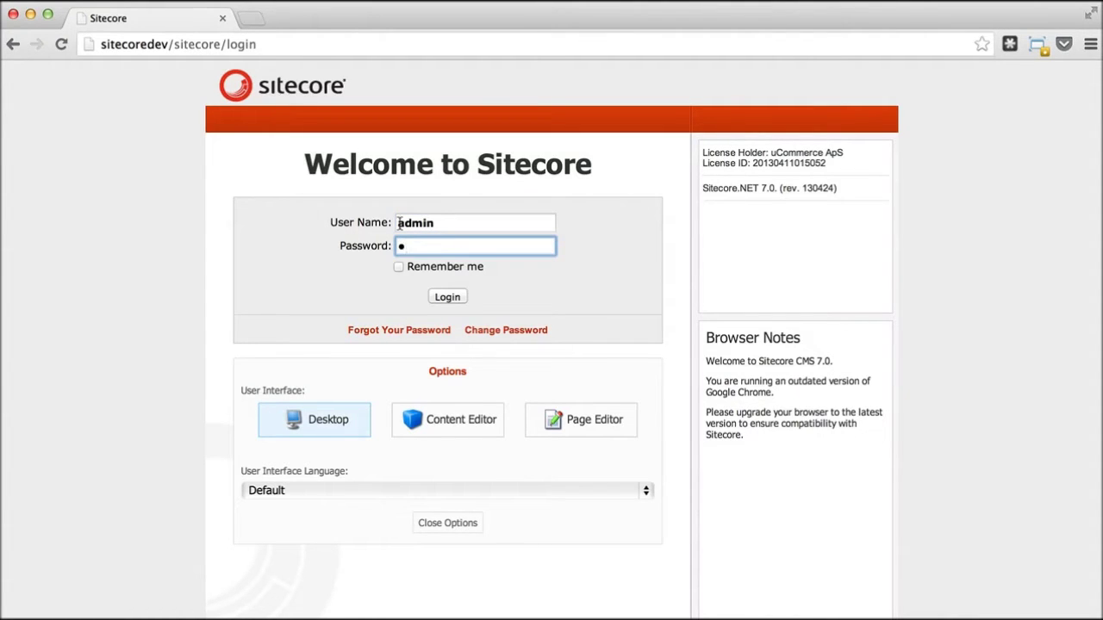
click(454, 300)
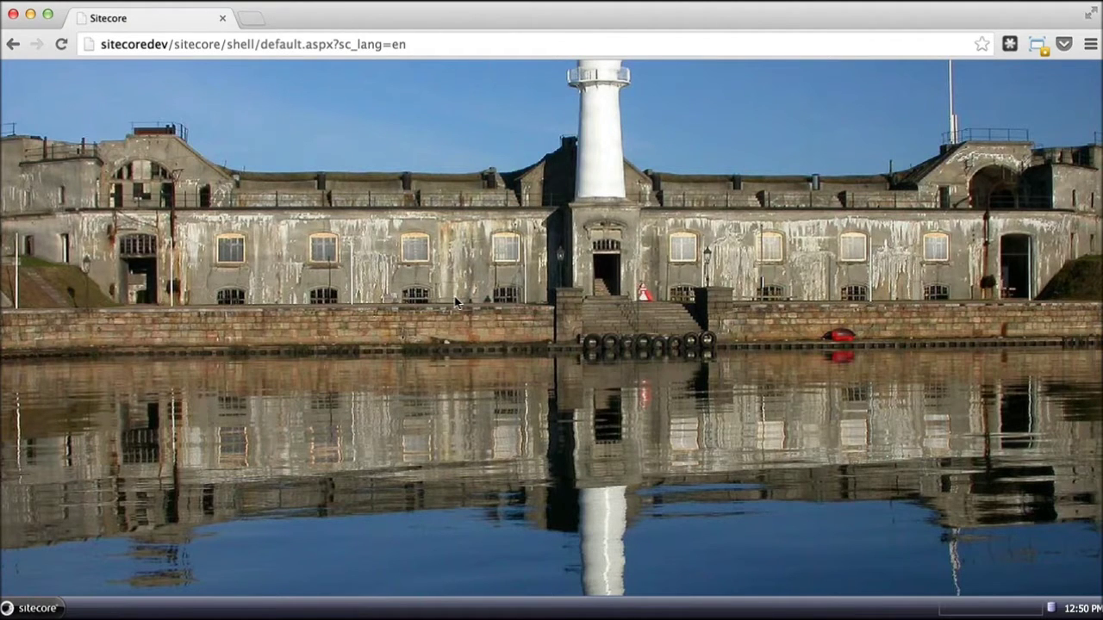
- Launch uCommerce from the Sitecore start menu and reposition its window
click(31, 609)
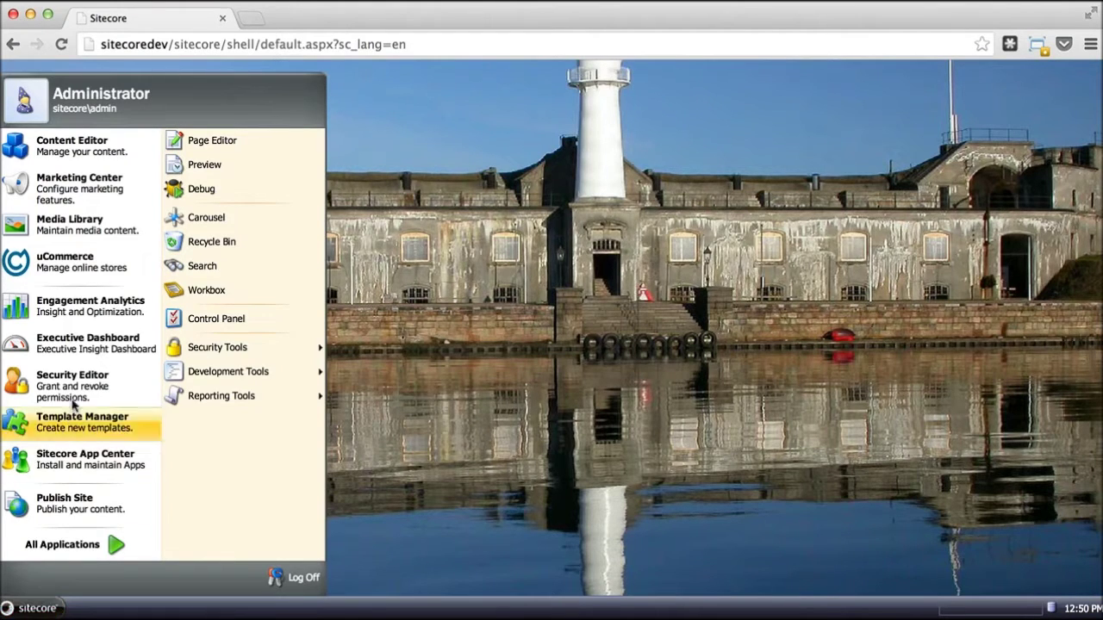
click(76, 273)
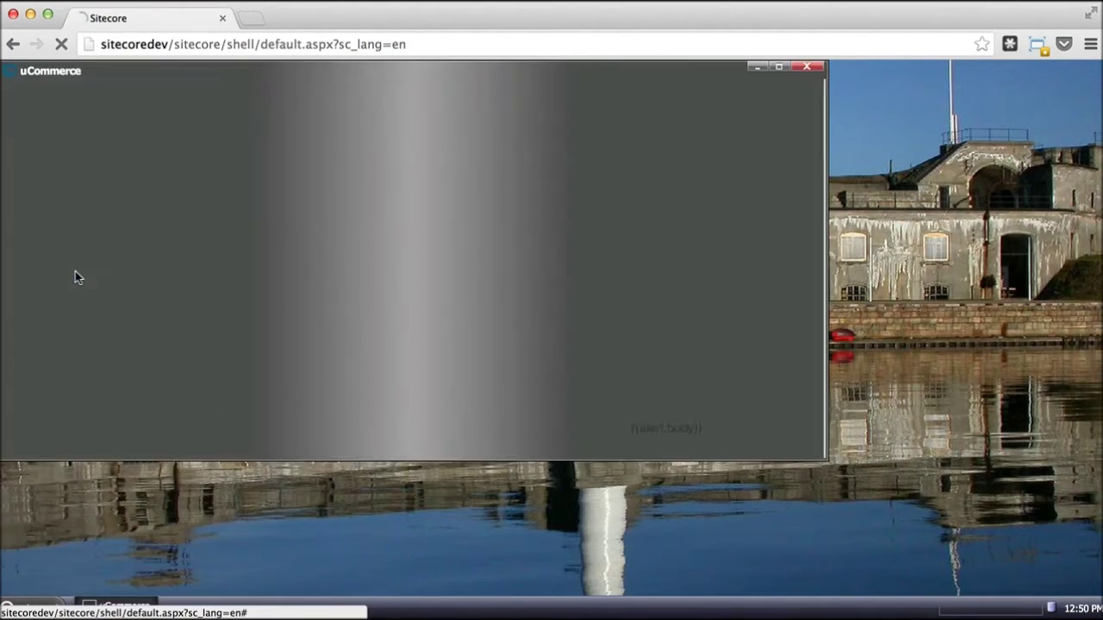
drag(360, 71, 466, 120)
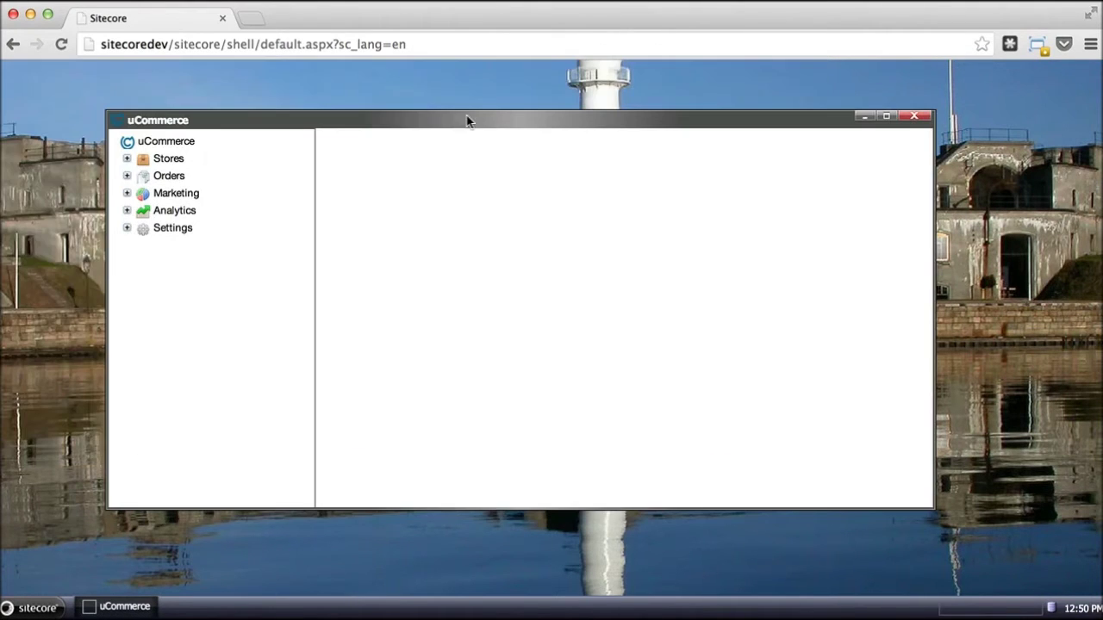
- Browse Stores > avenue-clothing.com > Demo Store > Tops > Formal and open the Black and White Mood Wonderland Shirt
click(127, 159)
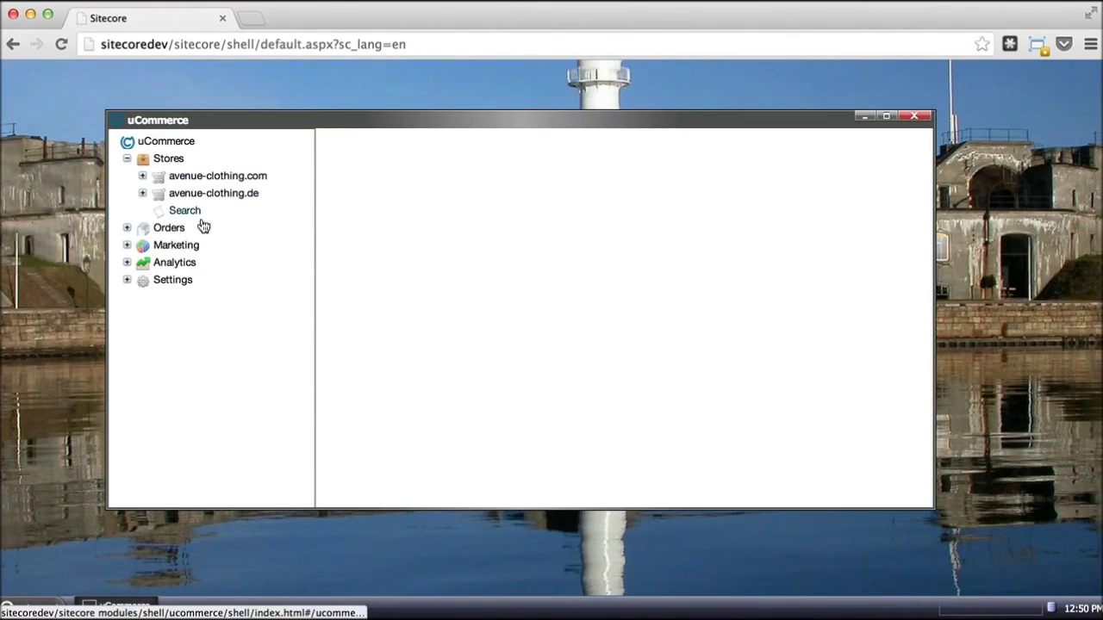
click(143, 177)
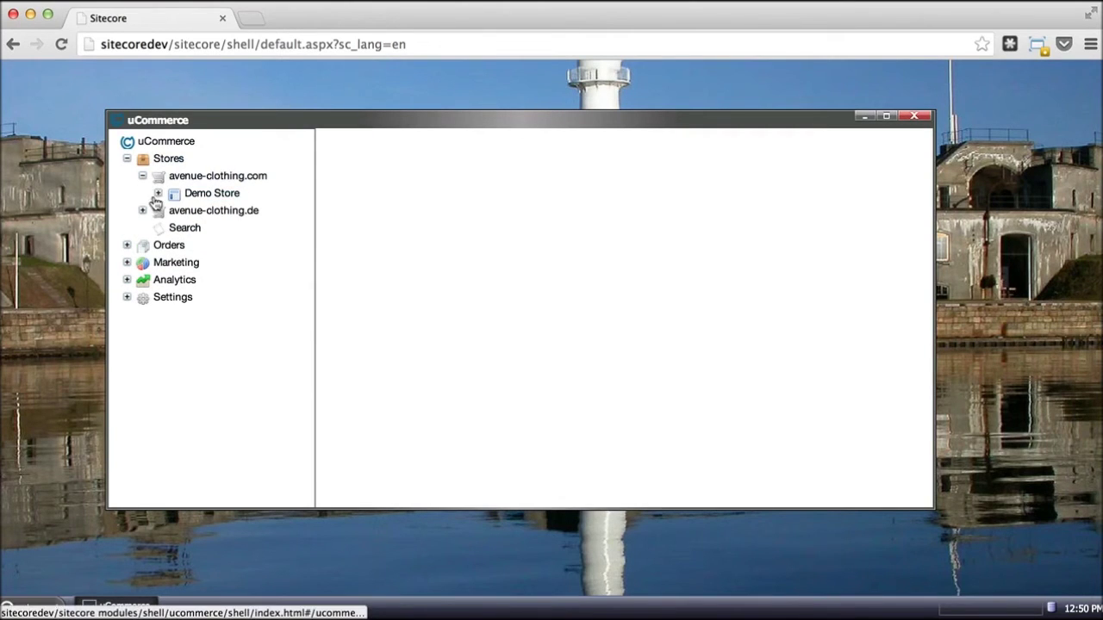
click(158, 193)
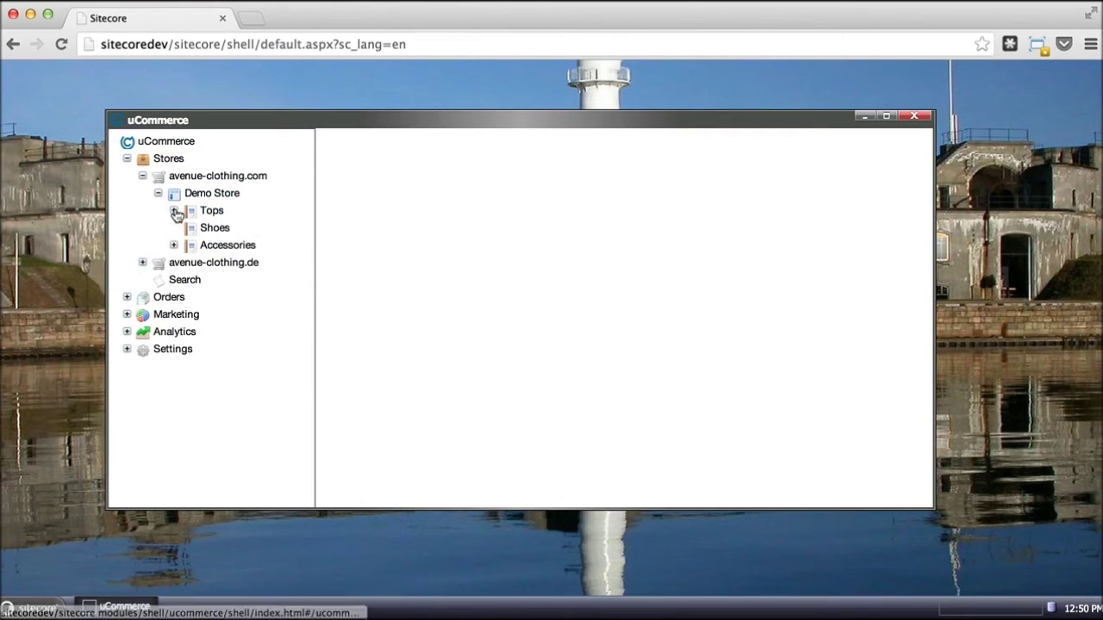
click(173, 211)
click(212, 213)
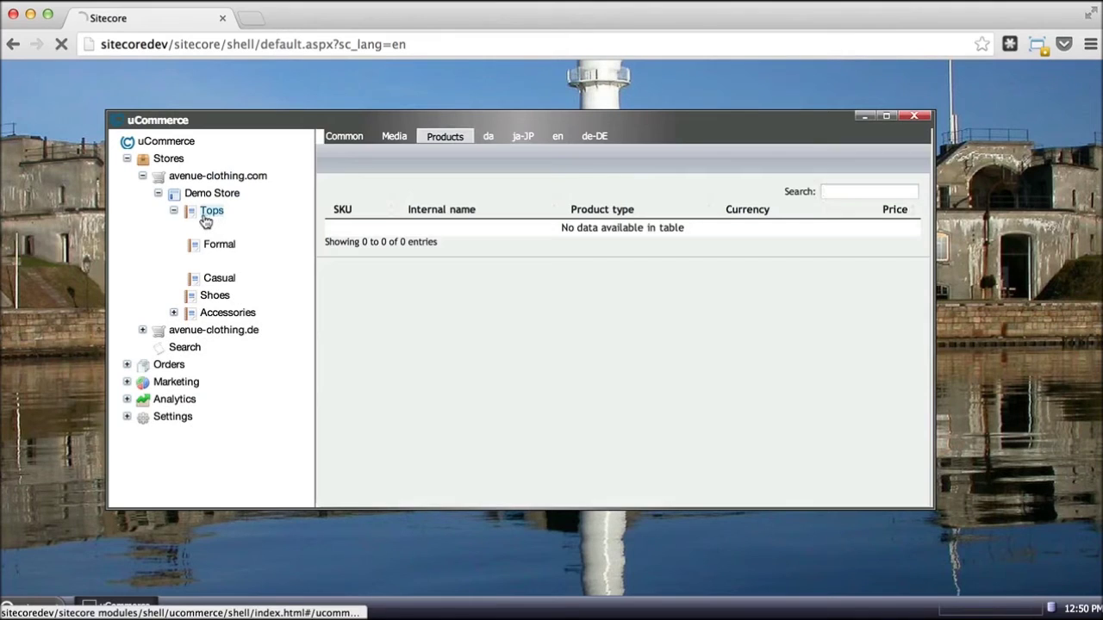
click(173, 210)
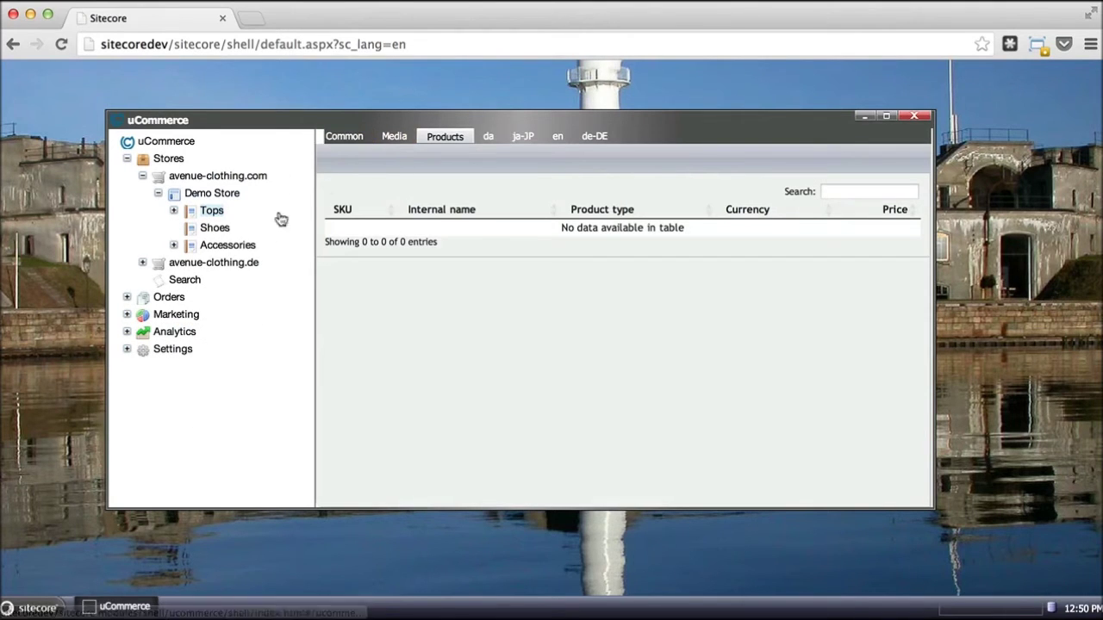
click(174, 211)
click(208, 247)
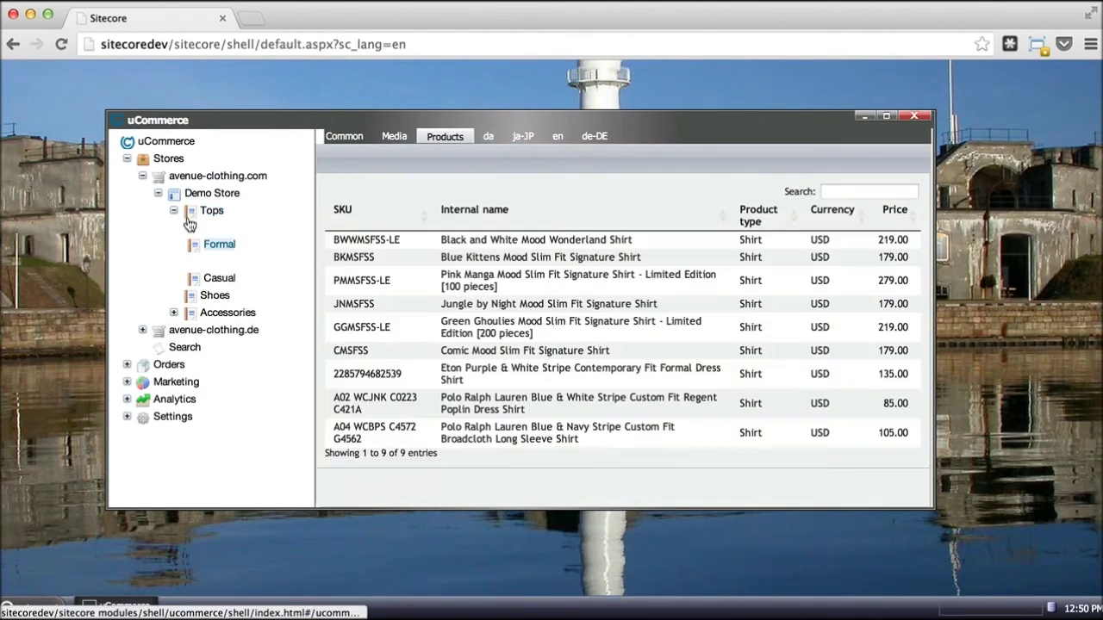
click(408, 243)
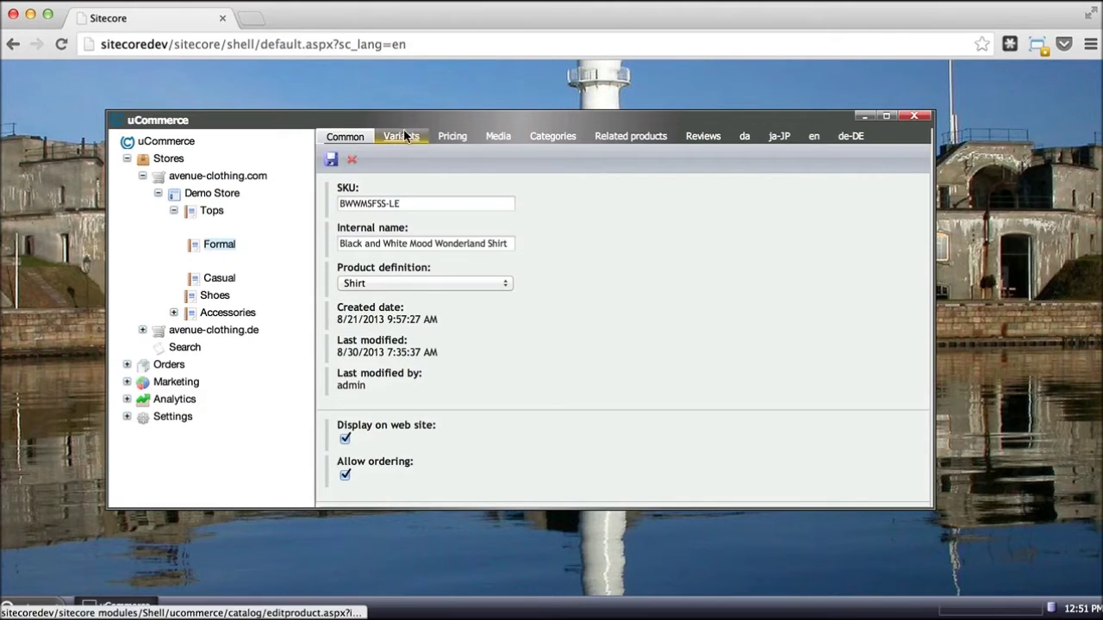
- Collapse Demo Store in the uCommerce tree and expand the Settings section
click(157, 193)
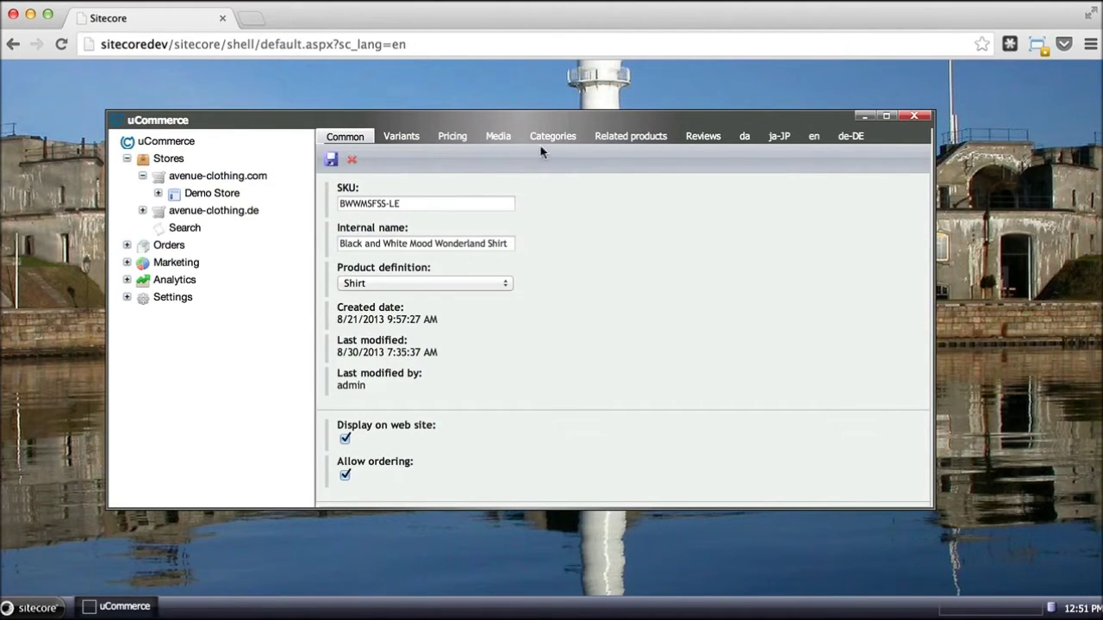
click(126, 296)
- Review the Admin role permissions under Settings > Security, then re-expand Demo Store
click(142, 383)
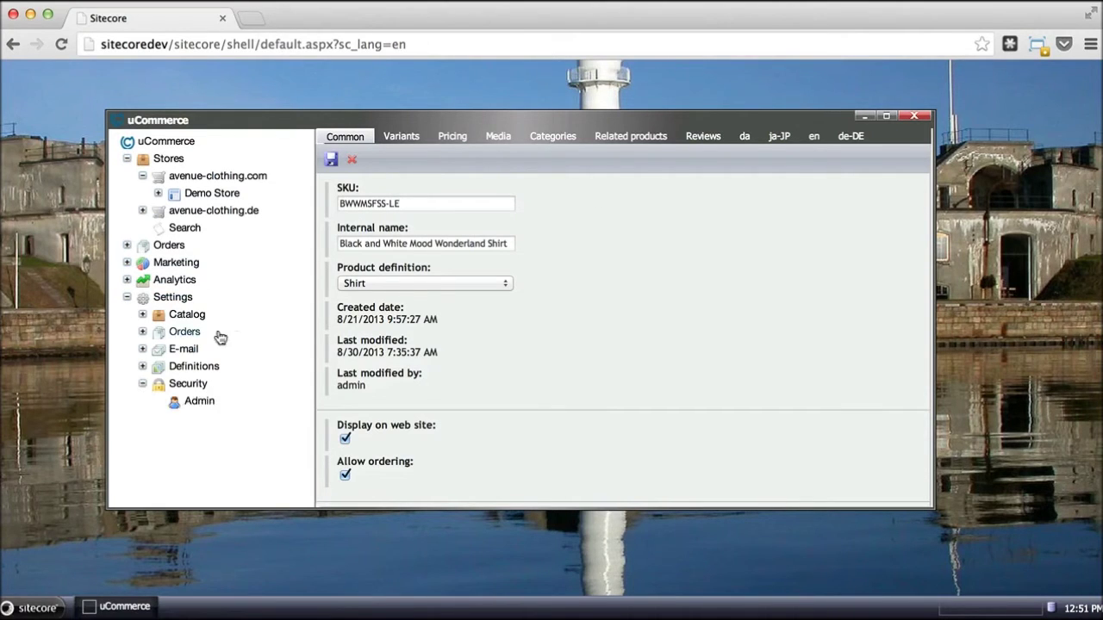
click(198, 403)
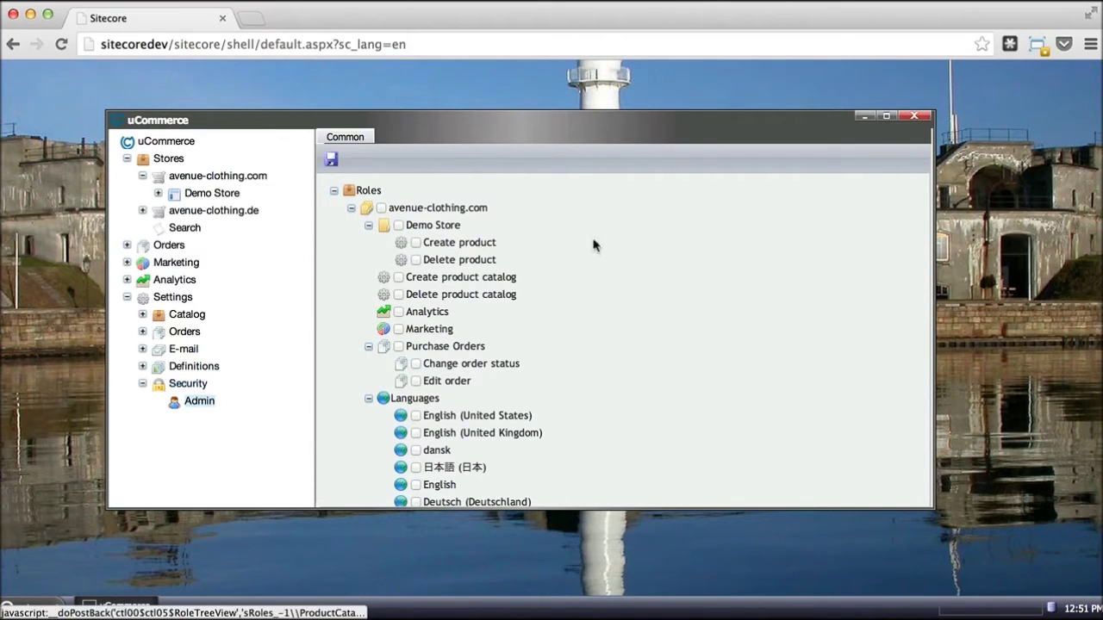
scroll(537, 364, down, 3)
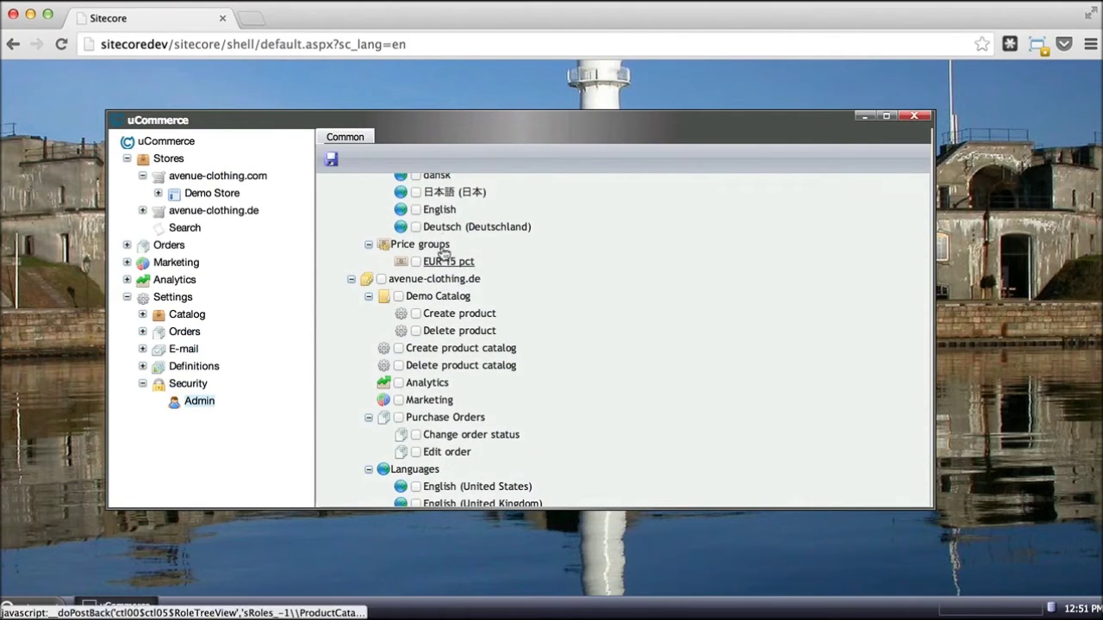
scroll(445, 236, up, 3)
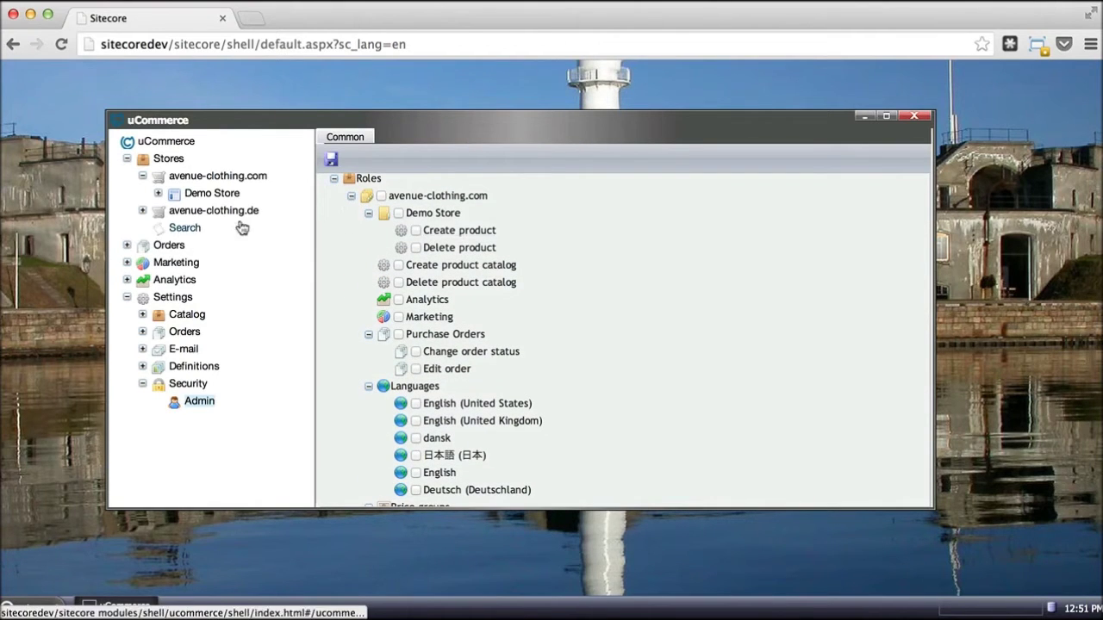
click(157, 193)
- Select the Tops > Formal category and review its Media and Common tabs
click(209, 213)
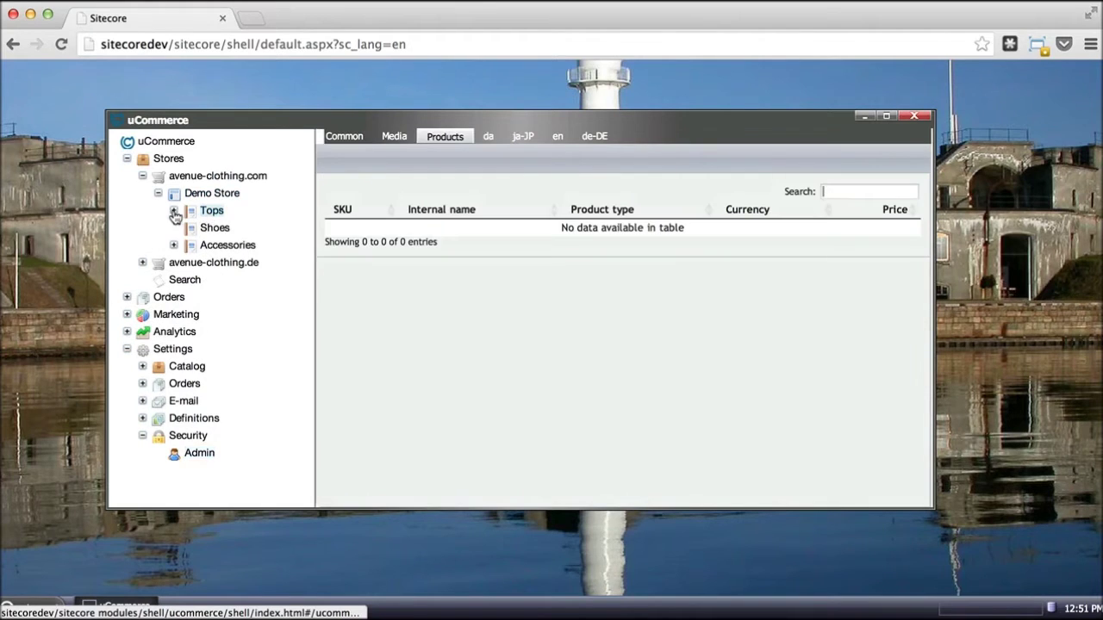
click(174, 210)
click(219, 246)
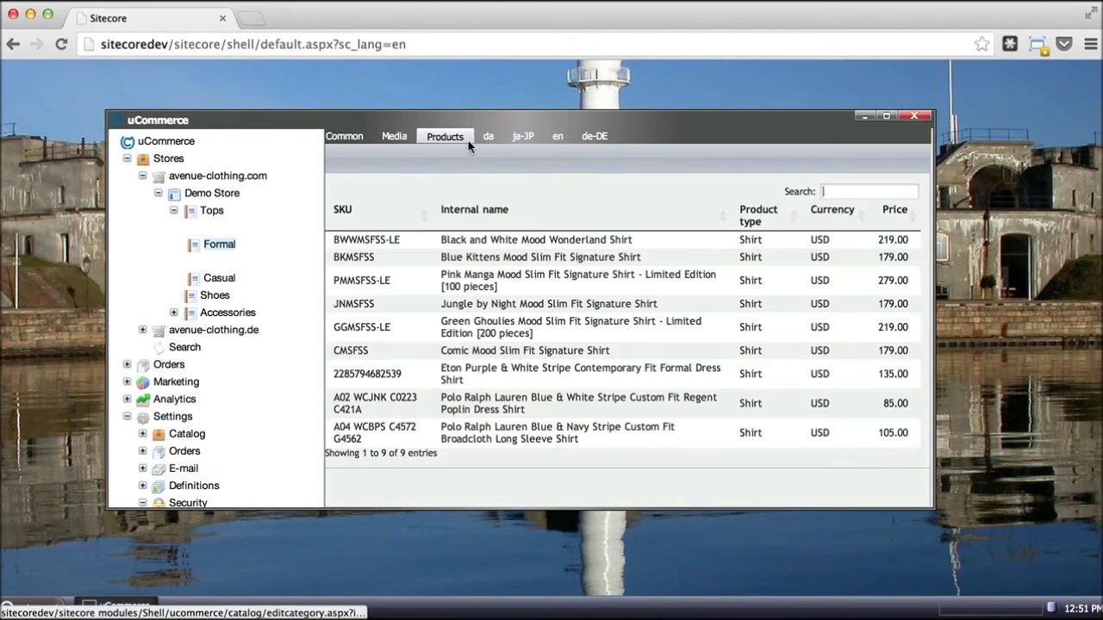
click(394, 137)
click(345, 137)
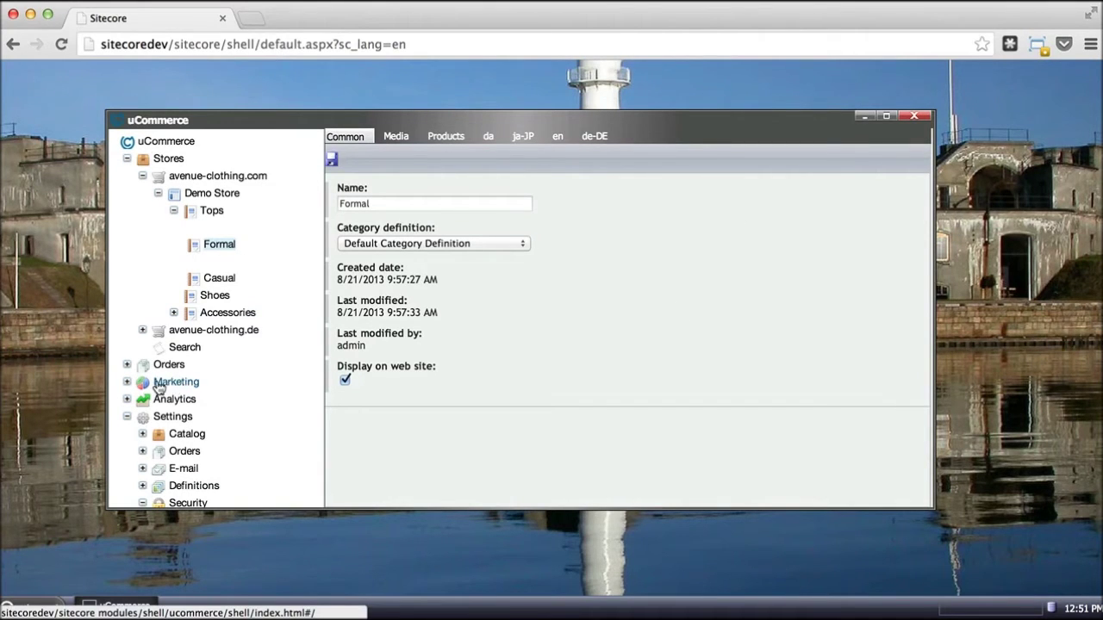
- Look over the New order entries under Orders, then close the uCommerce window
click(173, 212)
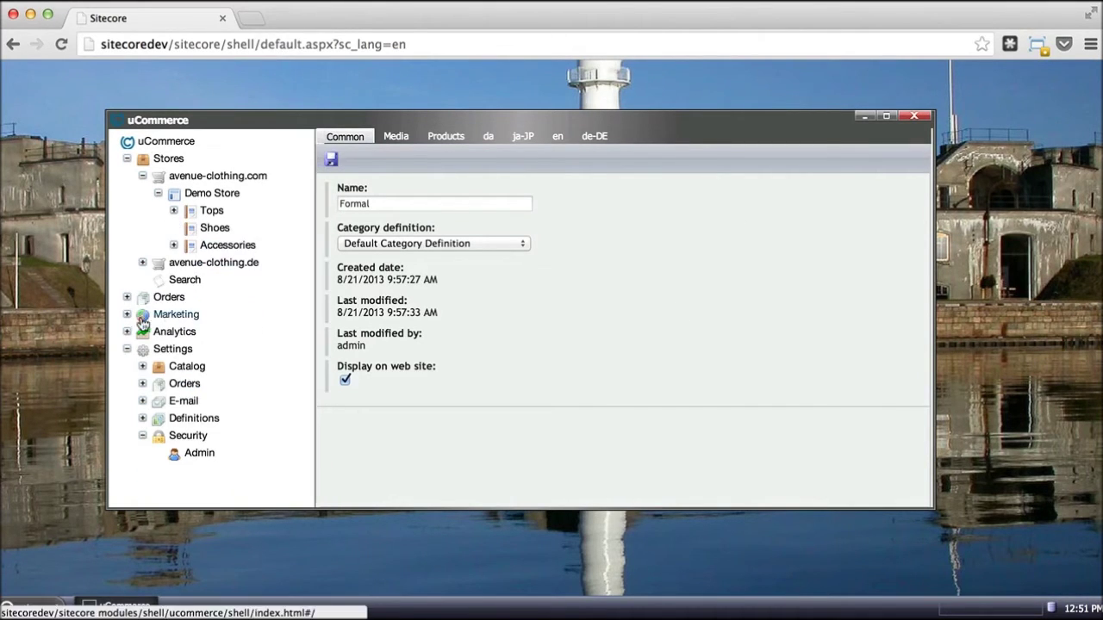
click(127, 297)
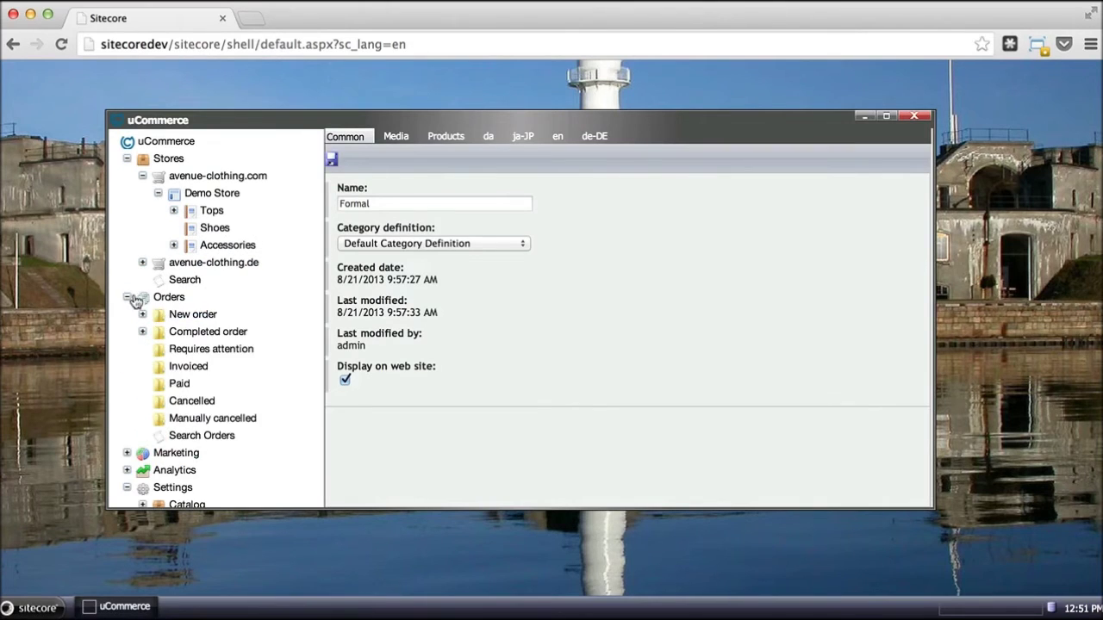
click(177, 315)
scroll(206, 412, down, 3)
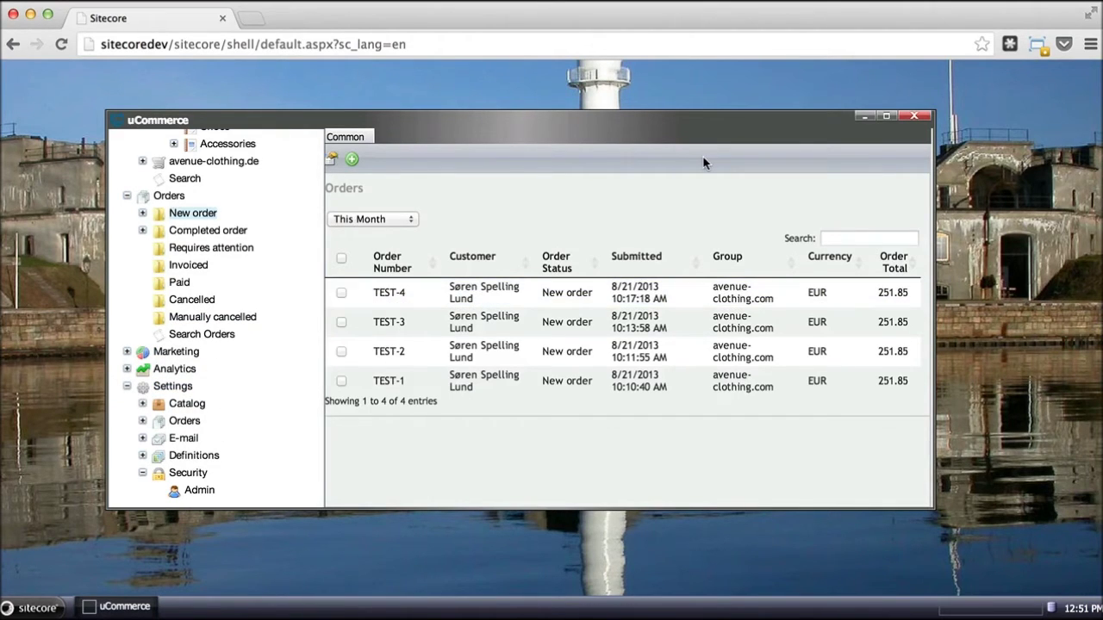
click(916, 116)
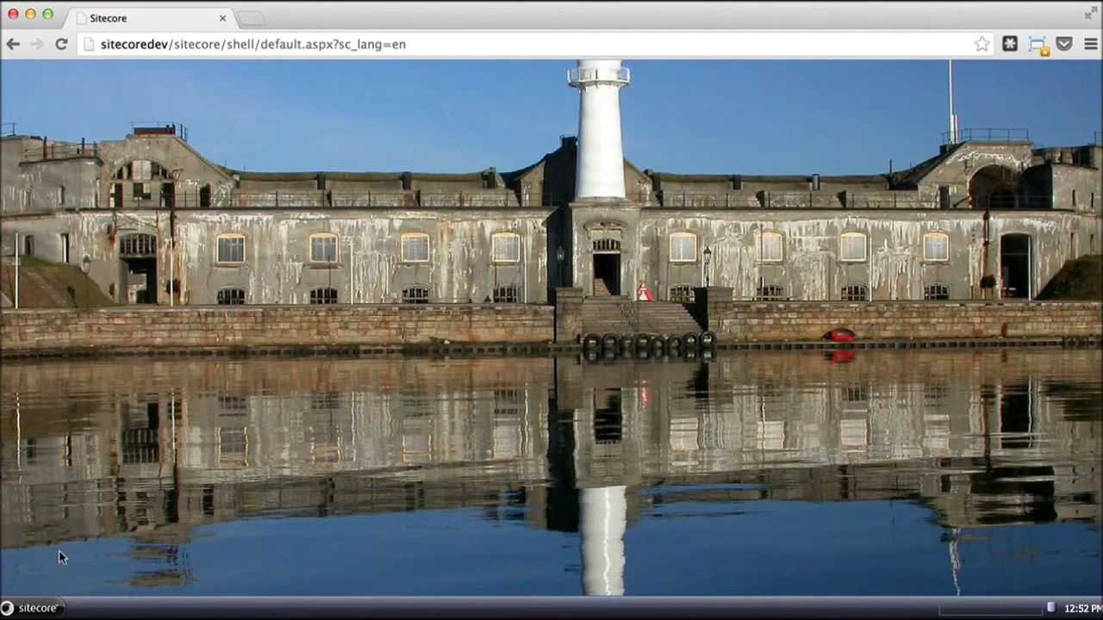
- Launch the Content Editor from the start menu and expand the uCommerce branch
click(36, 611)
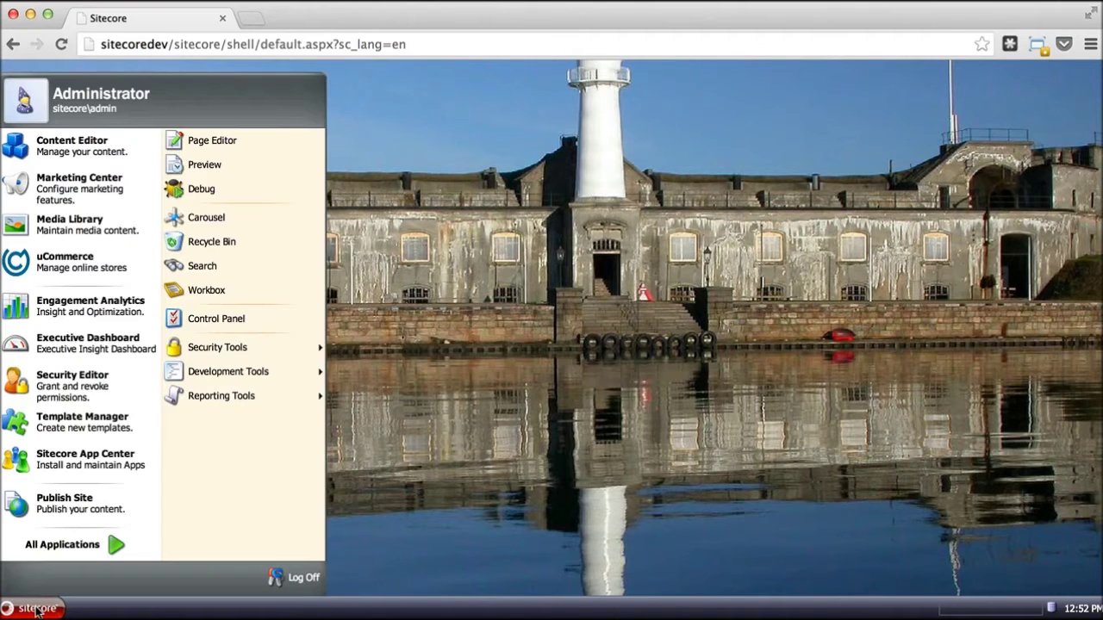
click(72, 153)
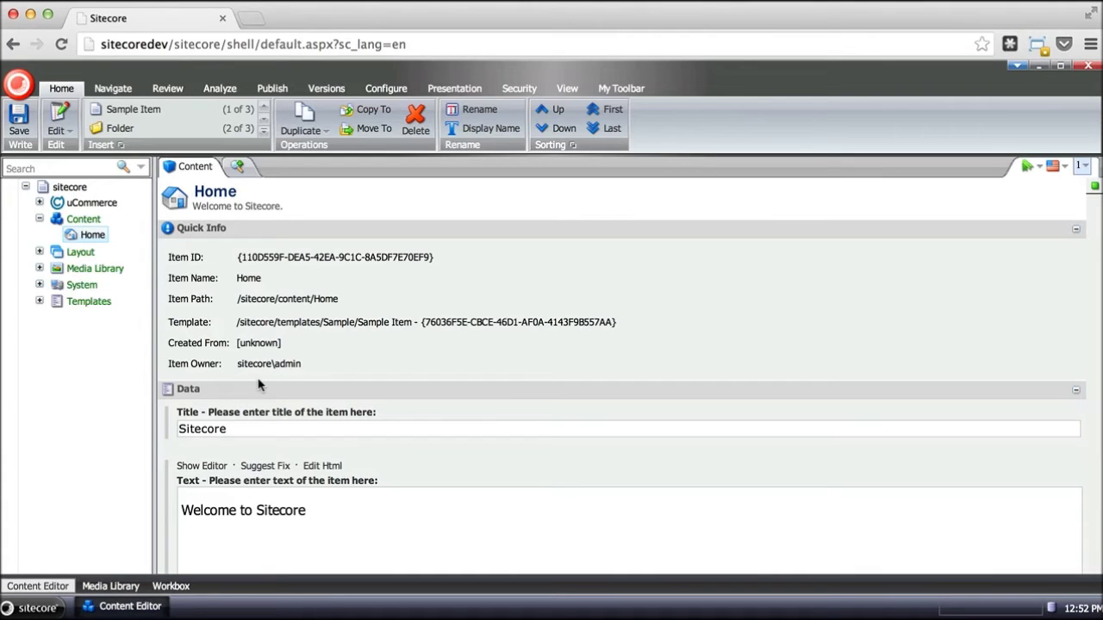
click(38, 203)
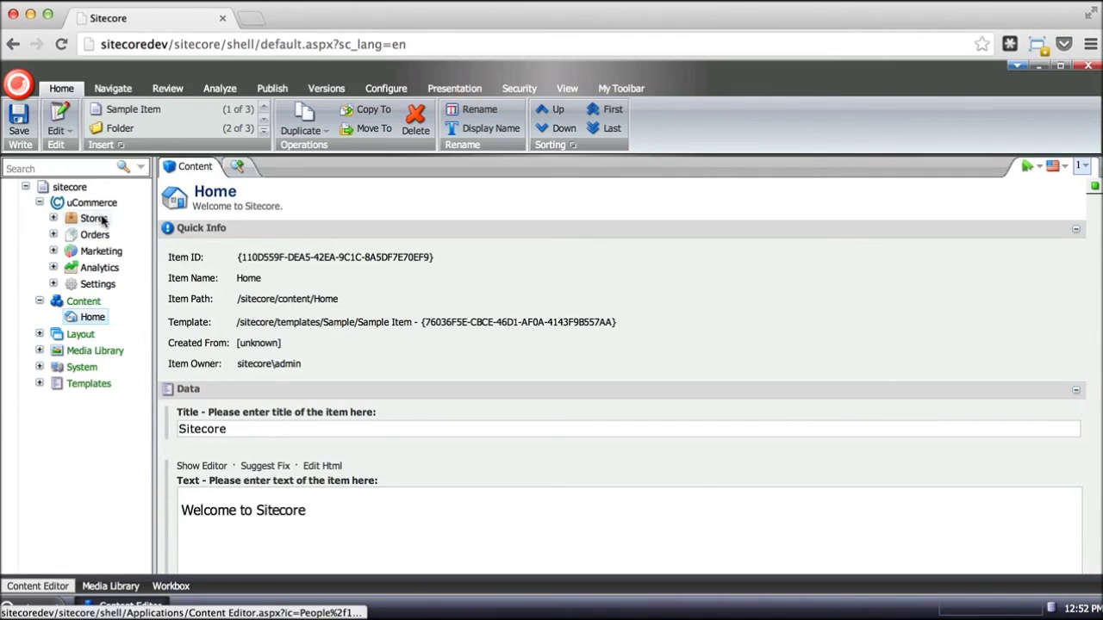
- Expand the tree down to Tops > Formal, widen it, and open the Black and White Mood Wonderland Shirt
click(52, 218)
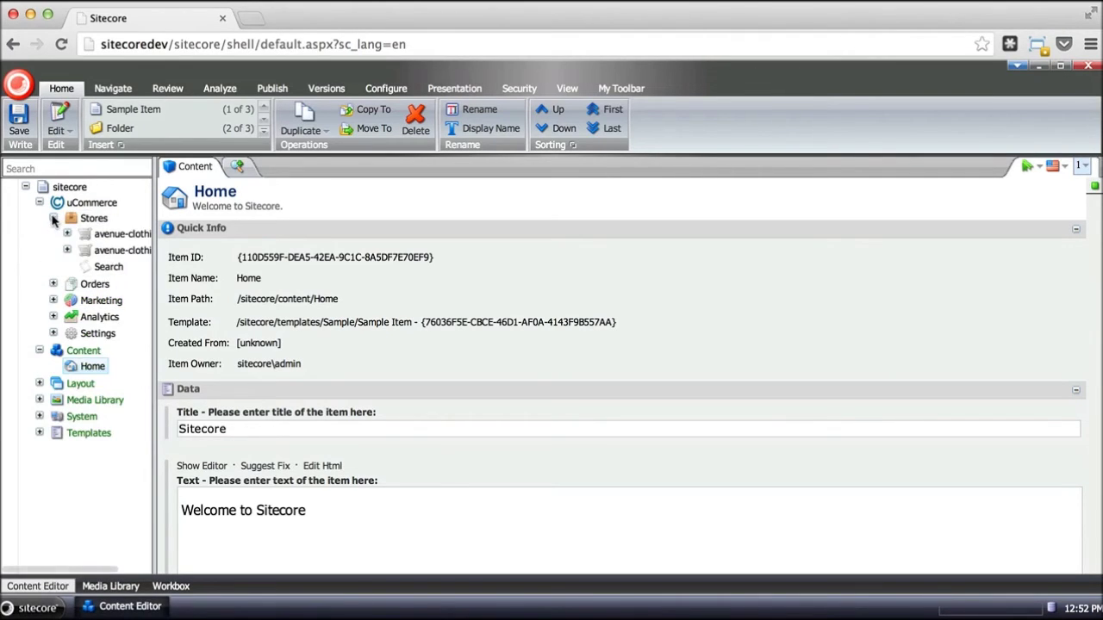
drag(158, 192, 233, 189)
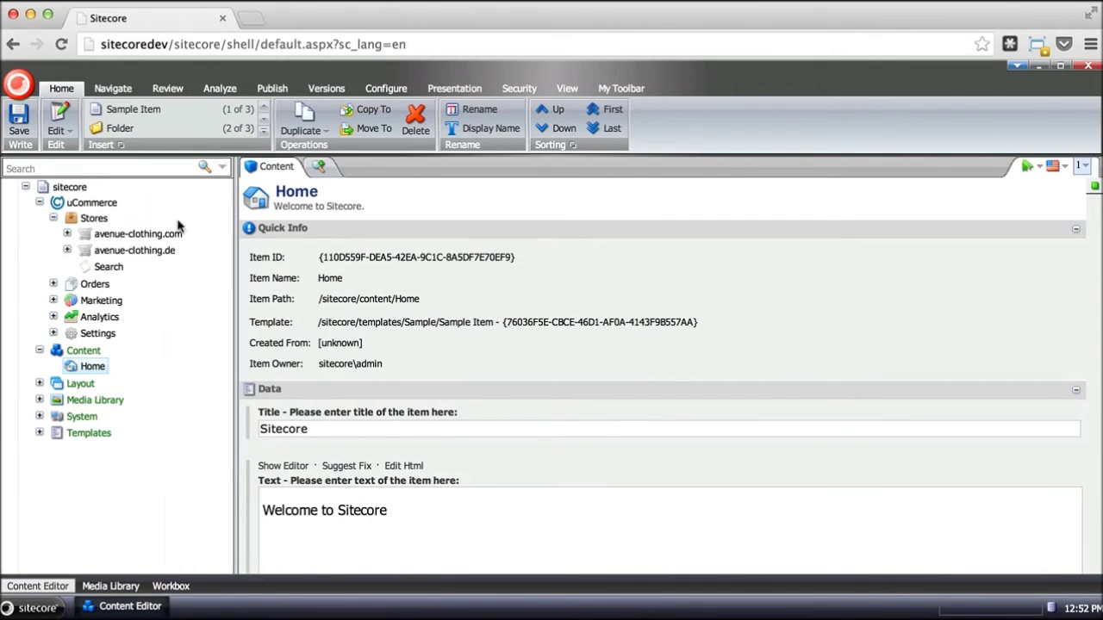
click(67, 234)
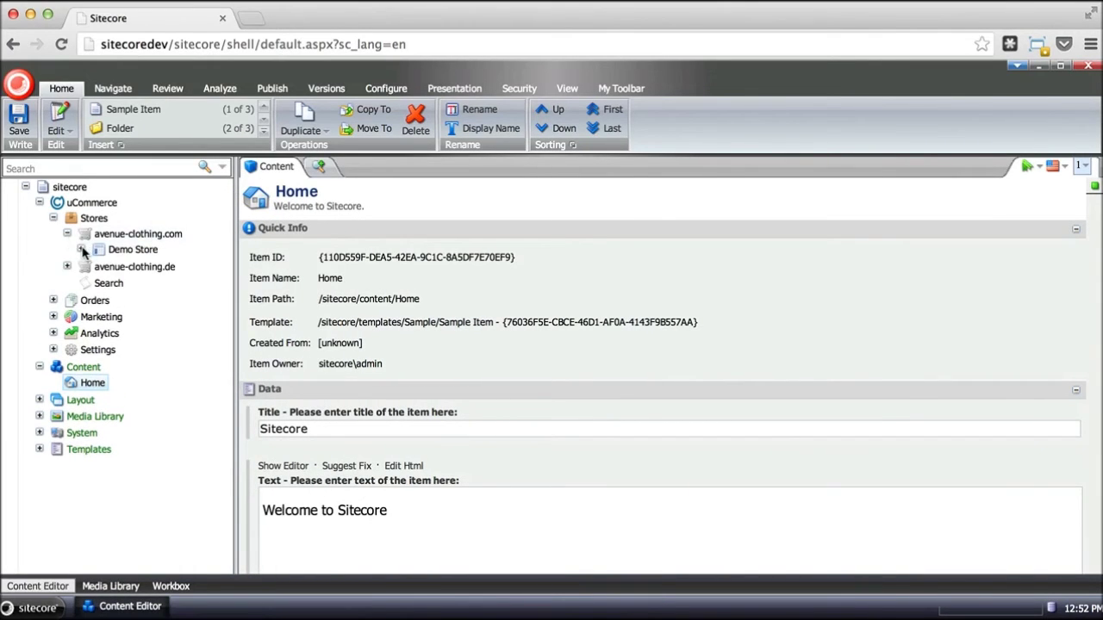
click(81, 249)
click(95, 264)
click(109, 281)
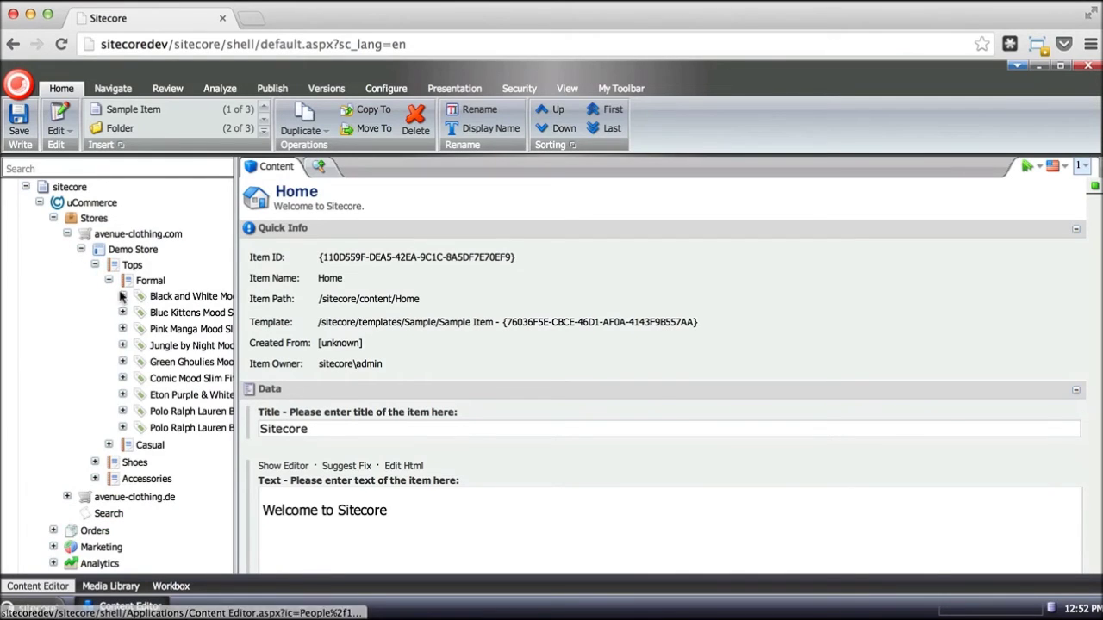
click(123, 296)
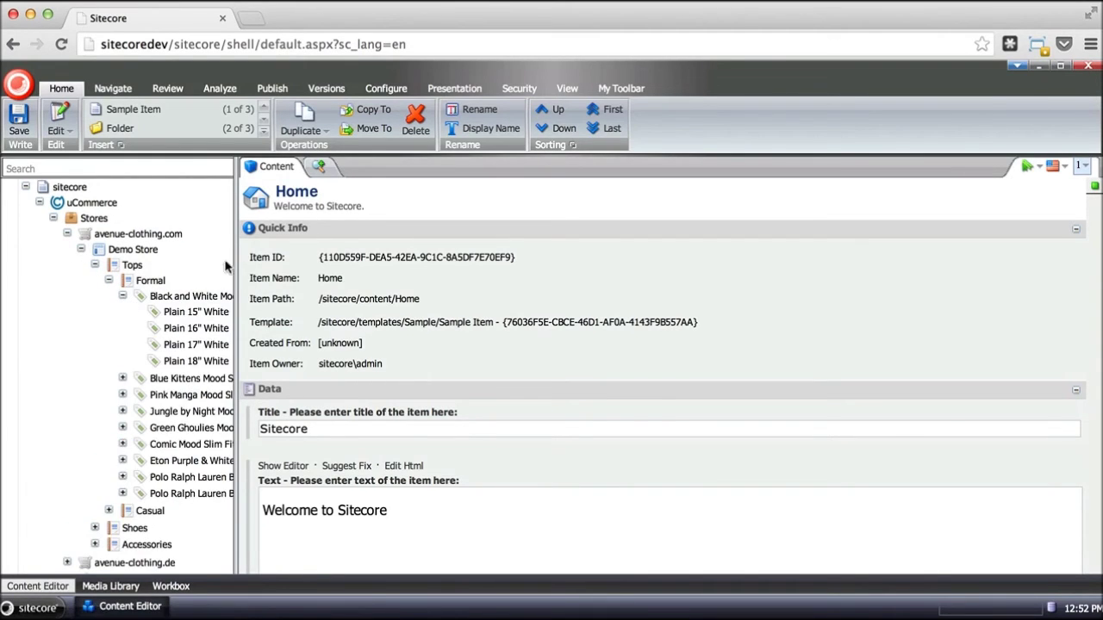
drag(232, 241, 311, 229)
click(182, 297)
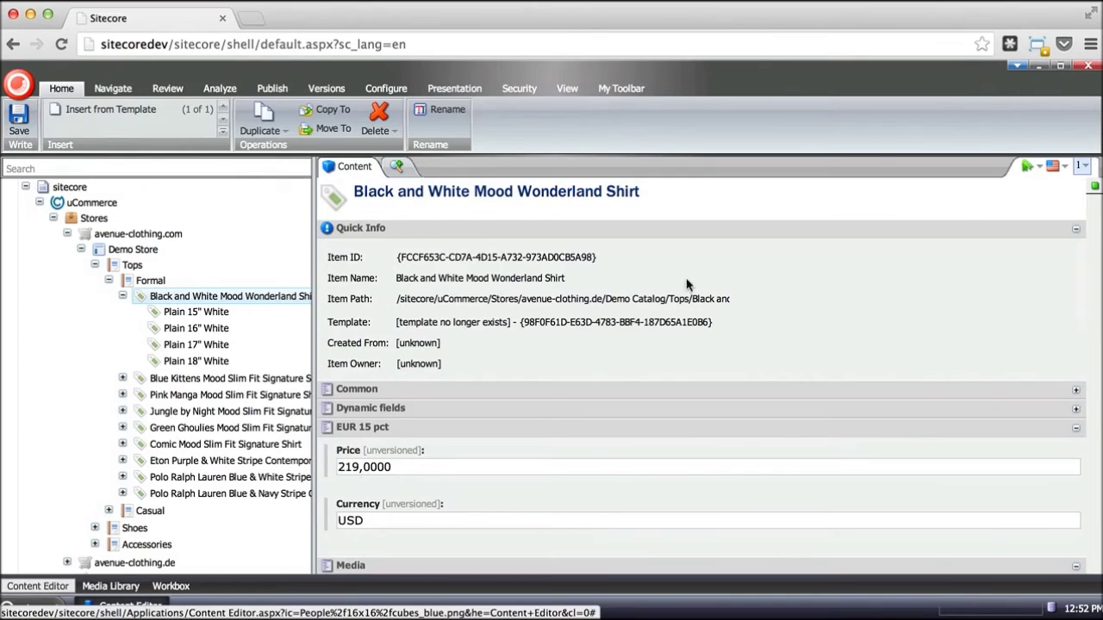
- Collapse the shirt's Quick Info section, scroll through its Media and Multi-lingual fields, and open the language list
scroll(681, 474, down, 2)
scroll(680, 474, up, 2)
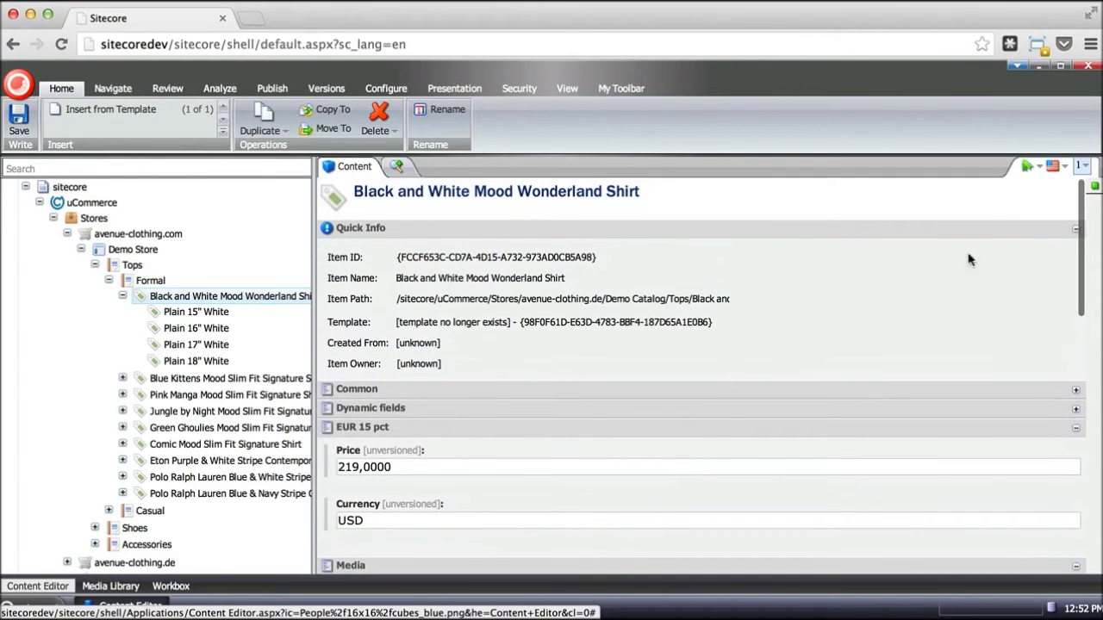
click(1075, 231)
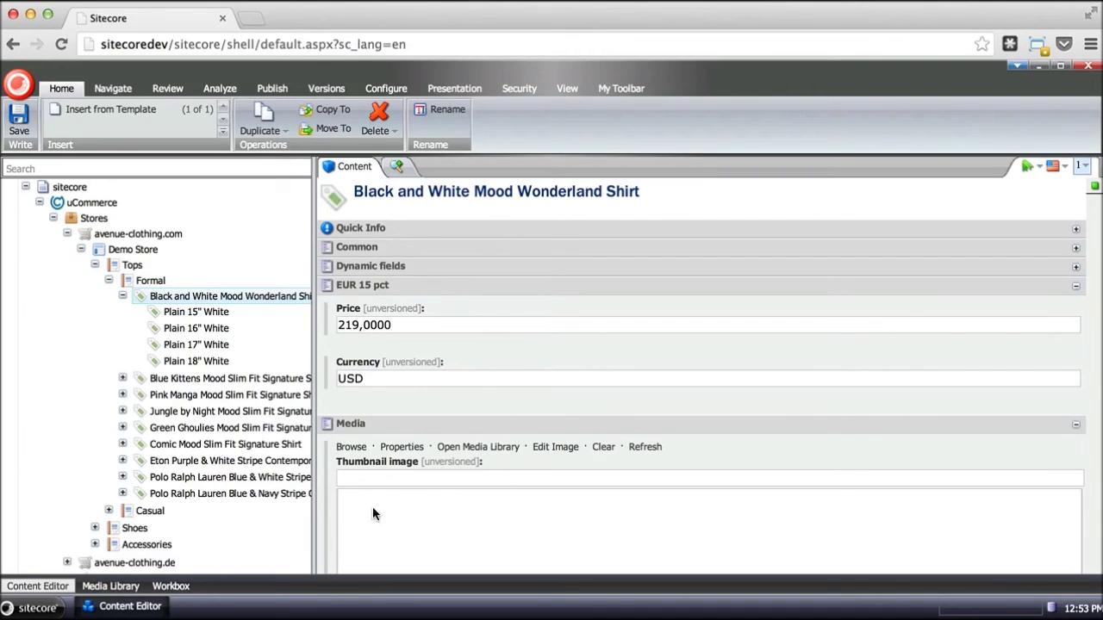
scroll(474, 537, down, 3)
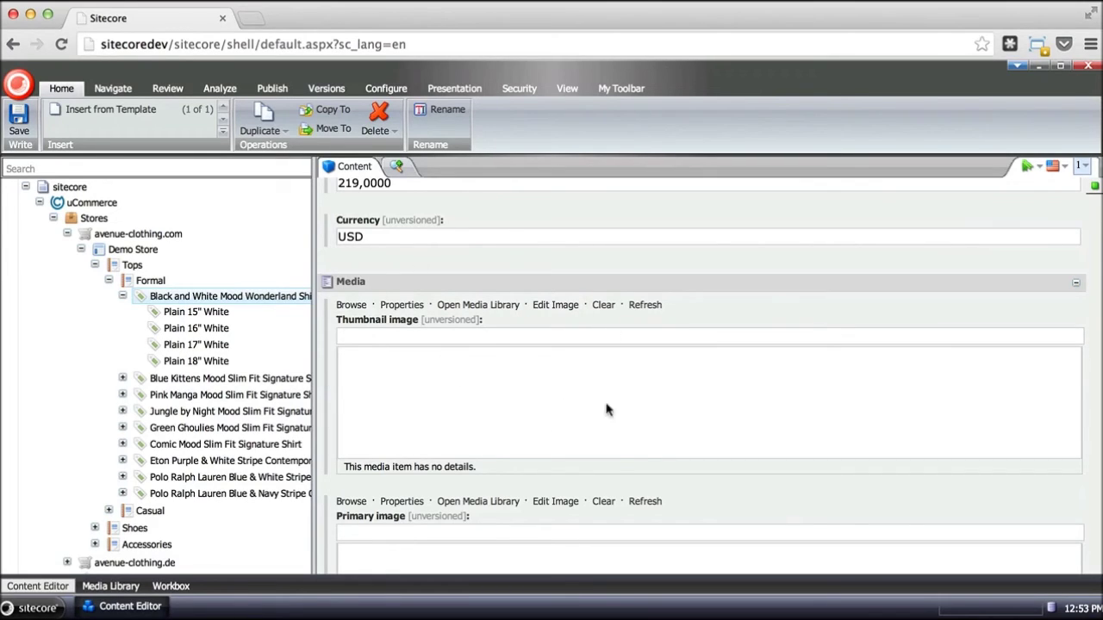
scroll(601, 491, down, 3)
scroll(601, 491, down, 2)
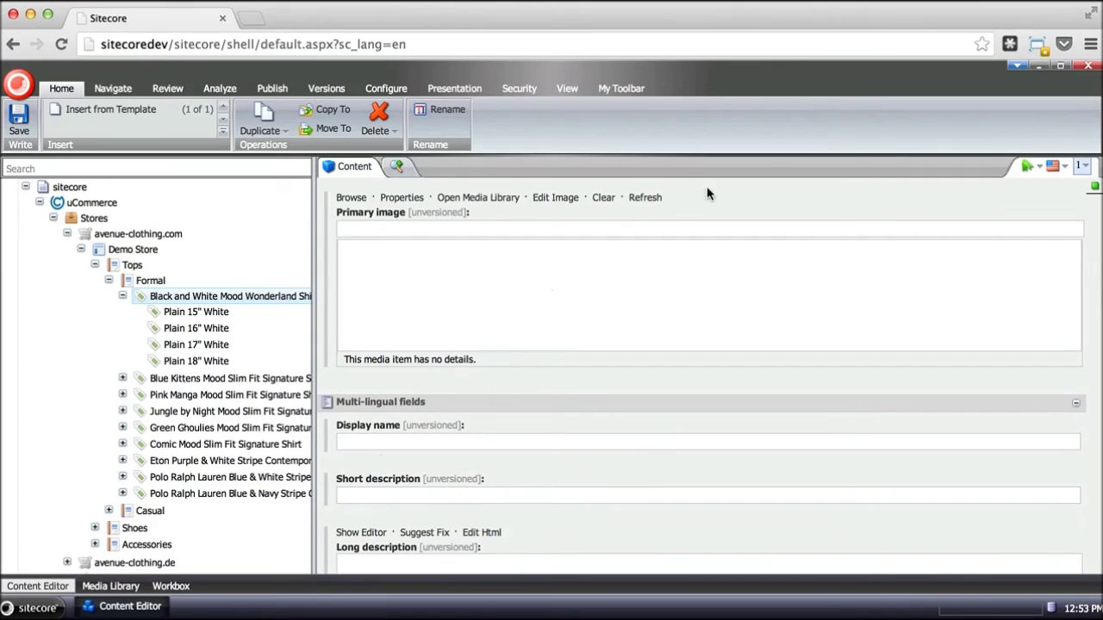
click(1054, 165)
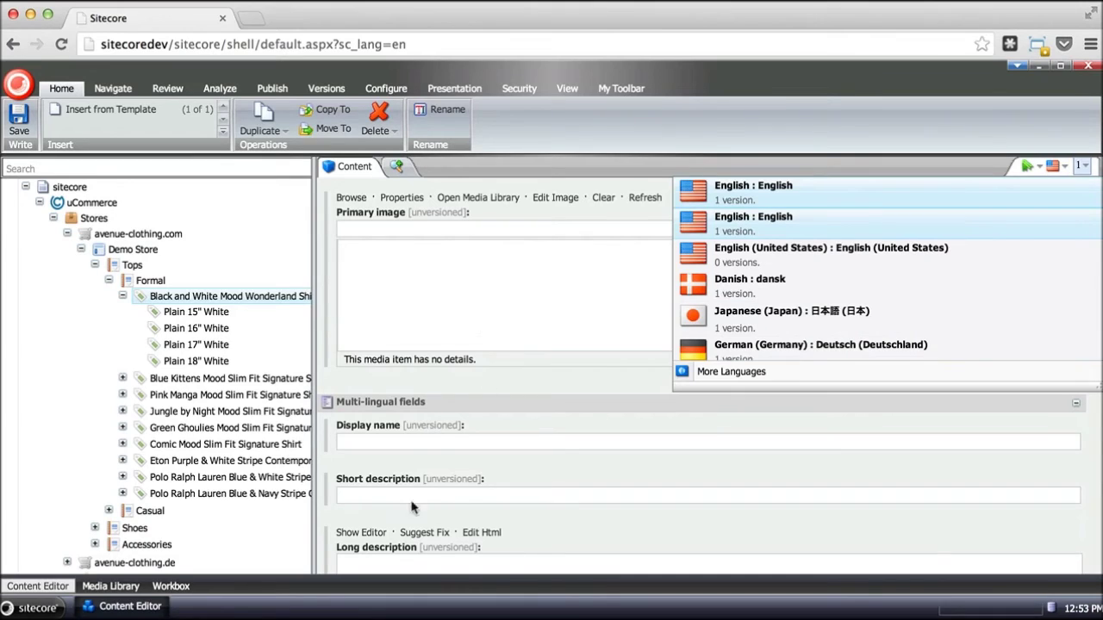
- Dismiss the language list and collapse avenue-clothing.com and uCommerce in the content tree
click(436, 439)
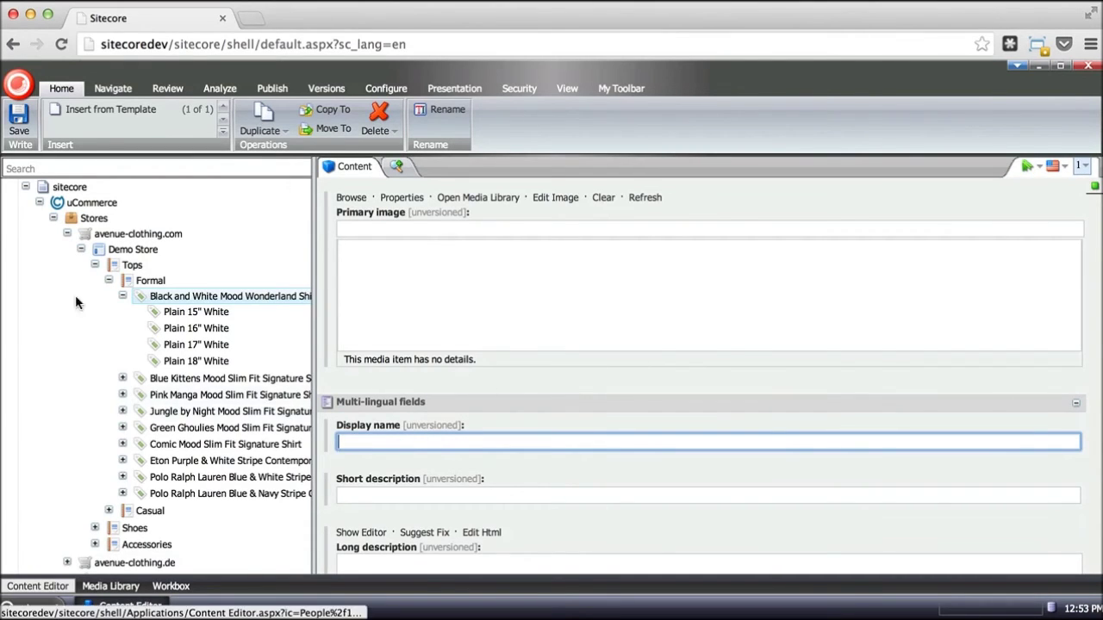
click(67, 233)
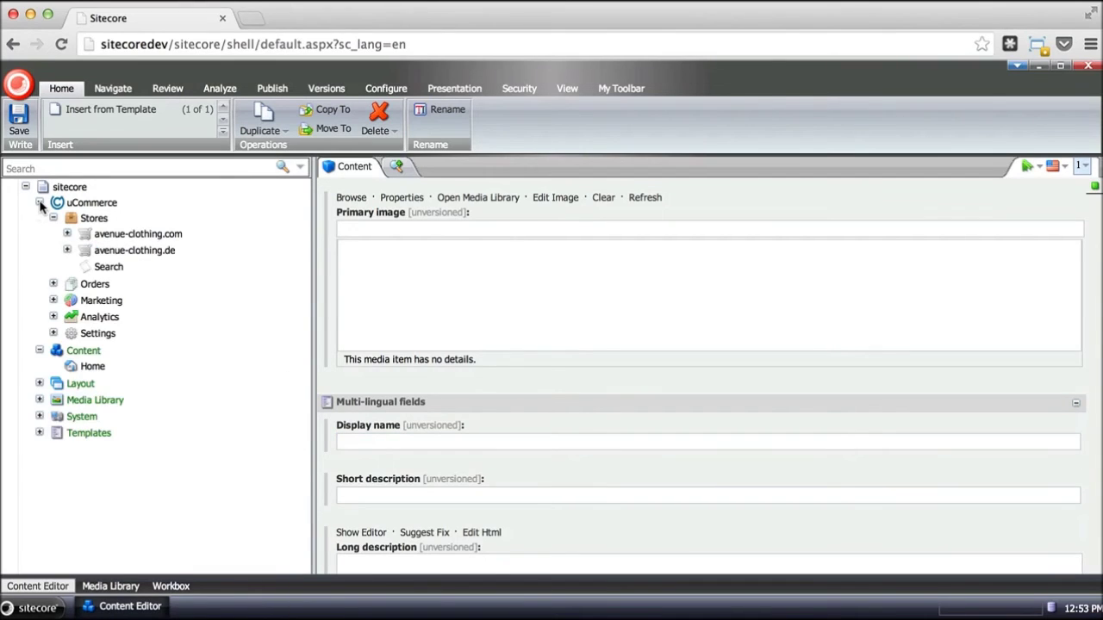
click(40, 203)
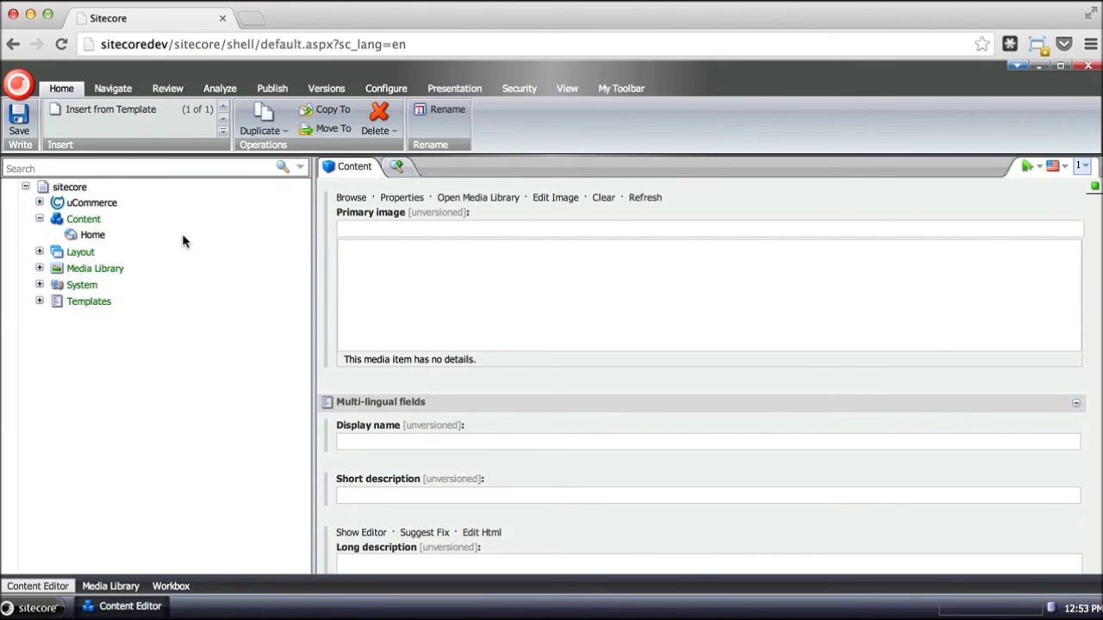
- Open the Home item and bring up the choices for its empty Product field
click(86, 235)
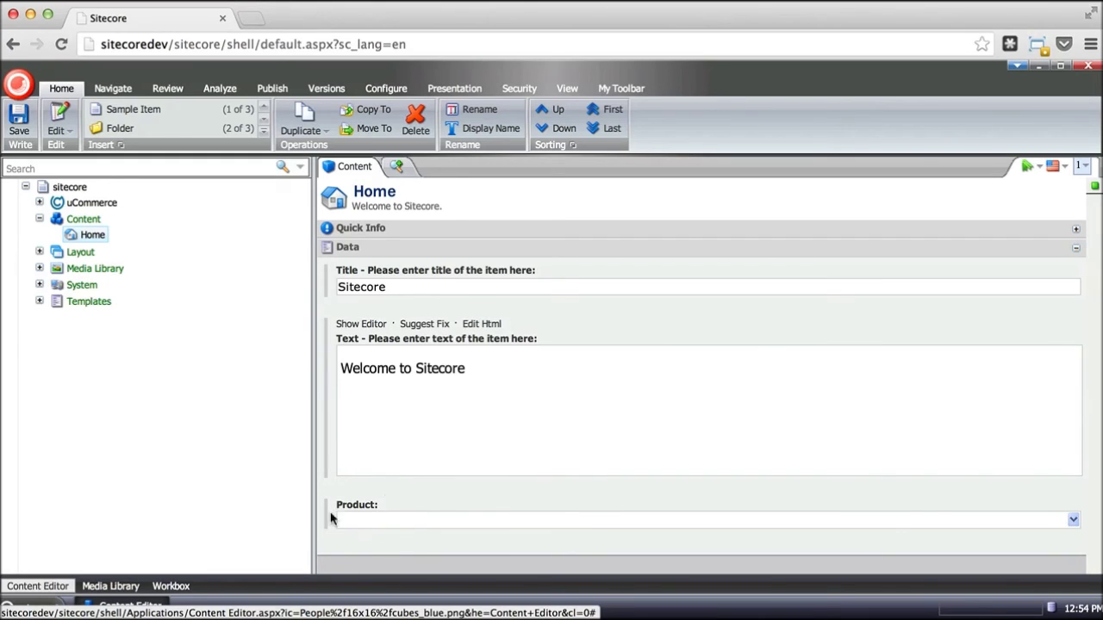
click(1073, 520)
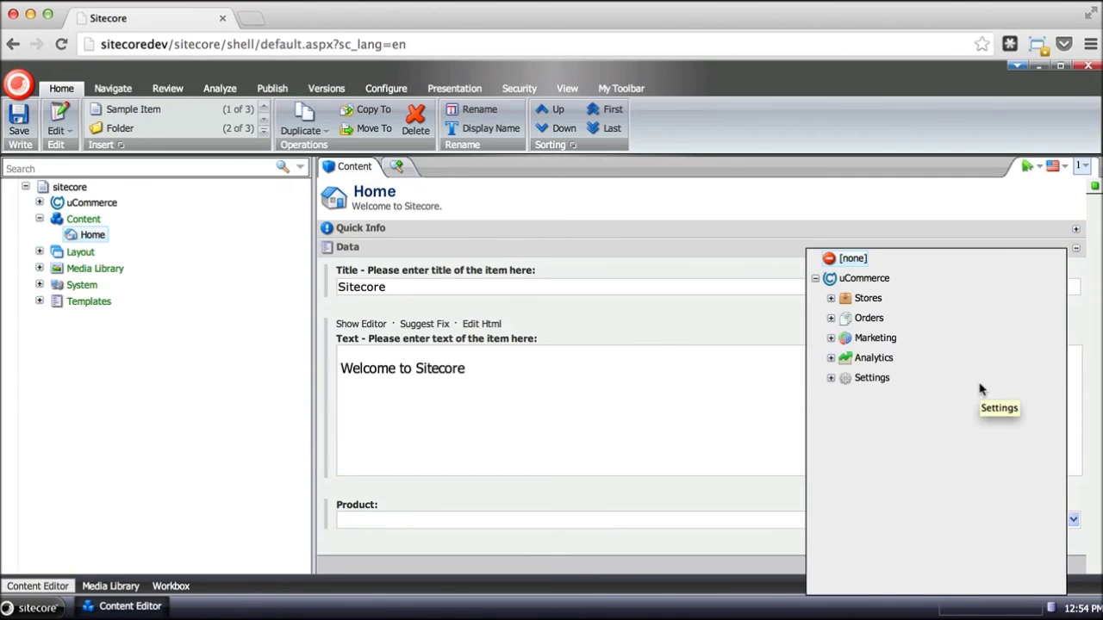
- Pick Black and White Mood Wonderland Shirt from Stores > avenue-clothing.com > Demo Store > Tops > Formal as Home's Product
click(831, 299)
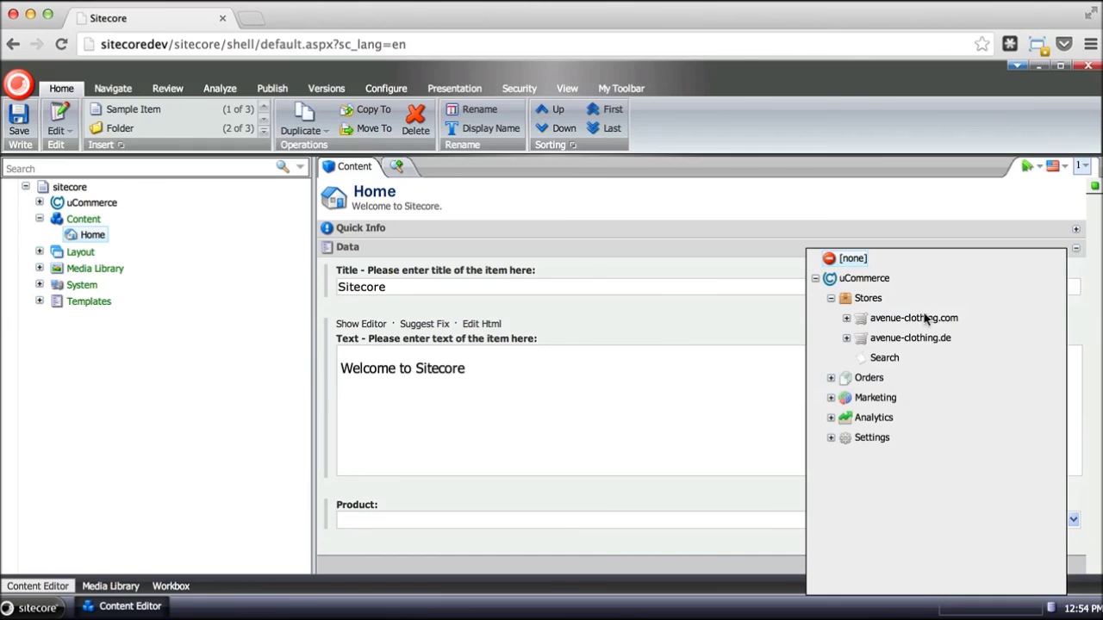
click(846, 318)
click(863, 338)
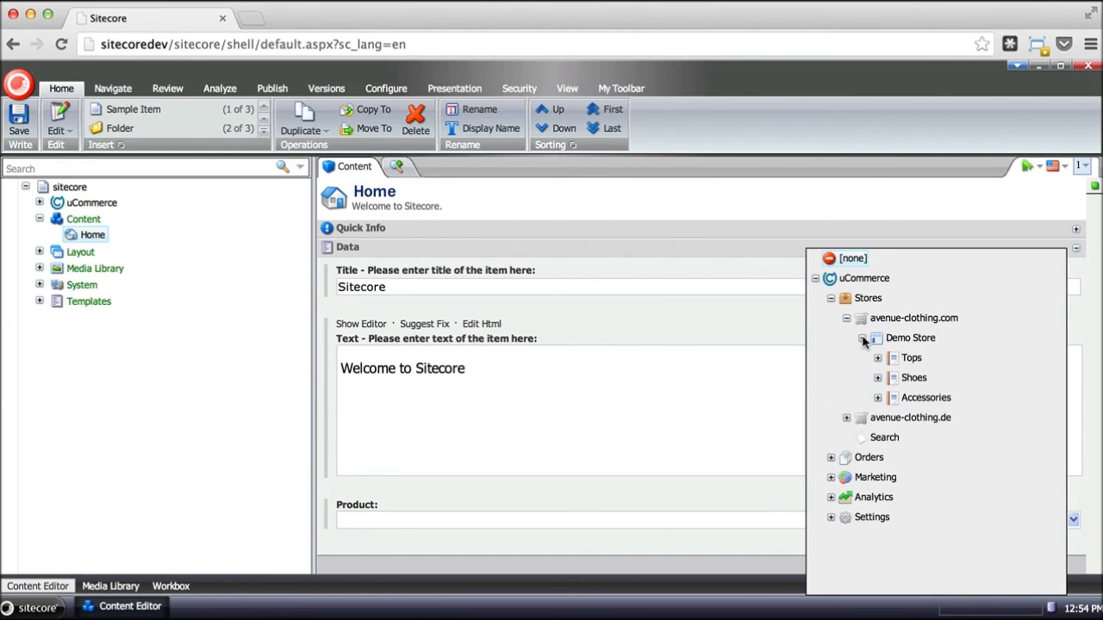
click(877, 357)
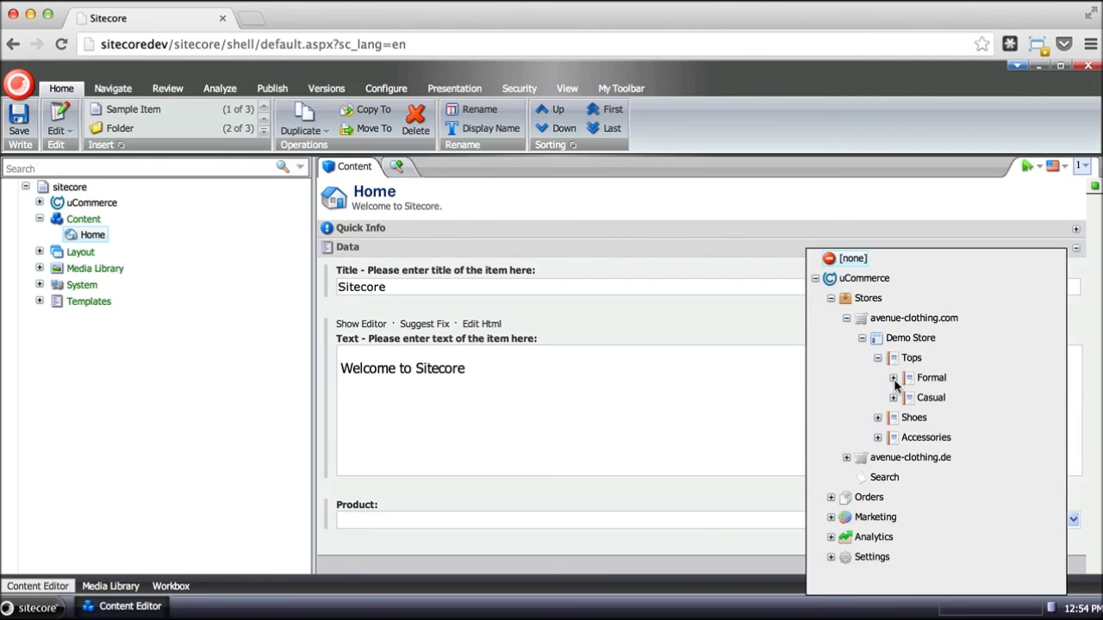
click(893, 377)
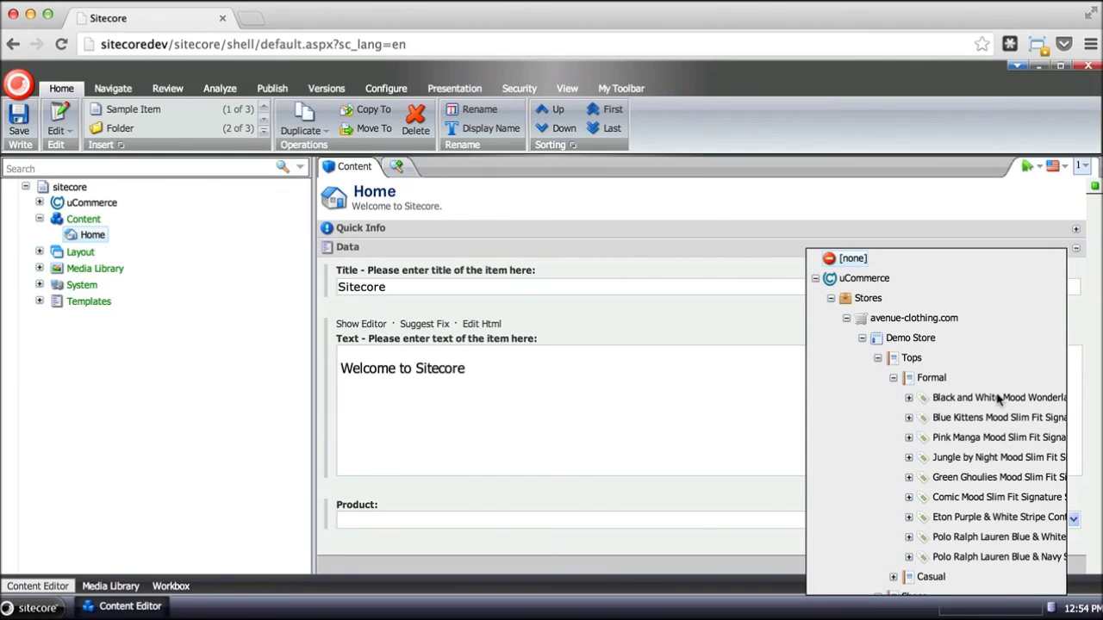
click(908, 398)
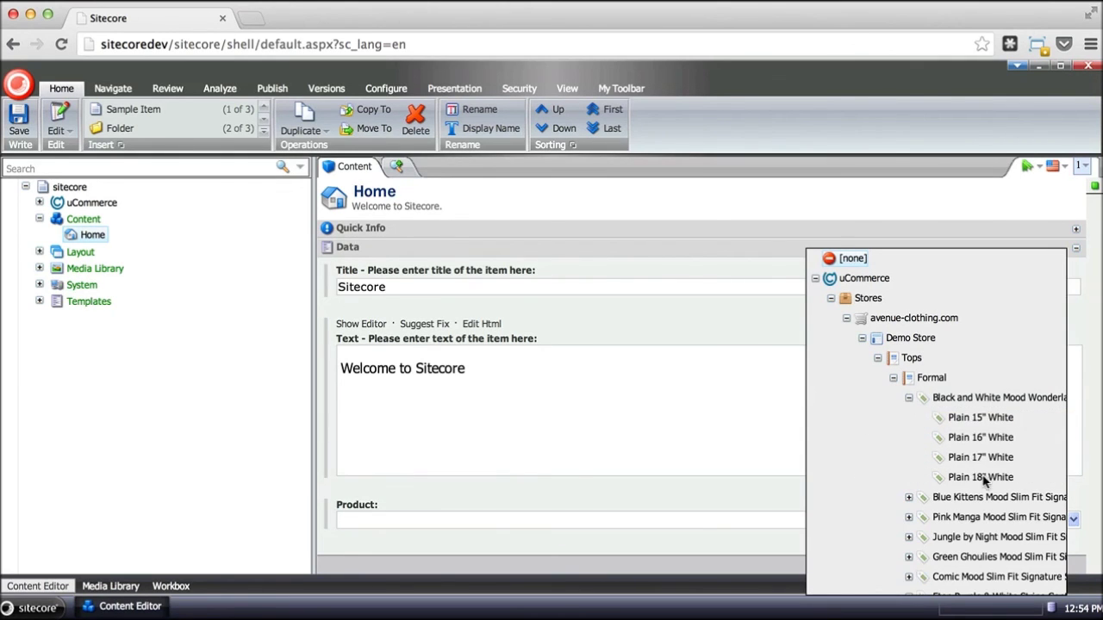
click(995, 399)
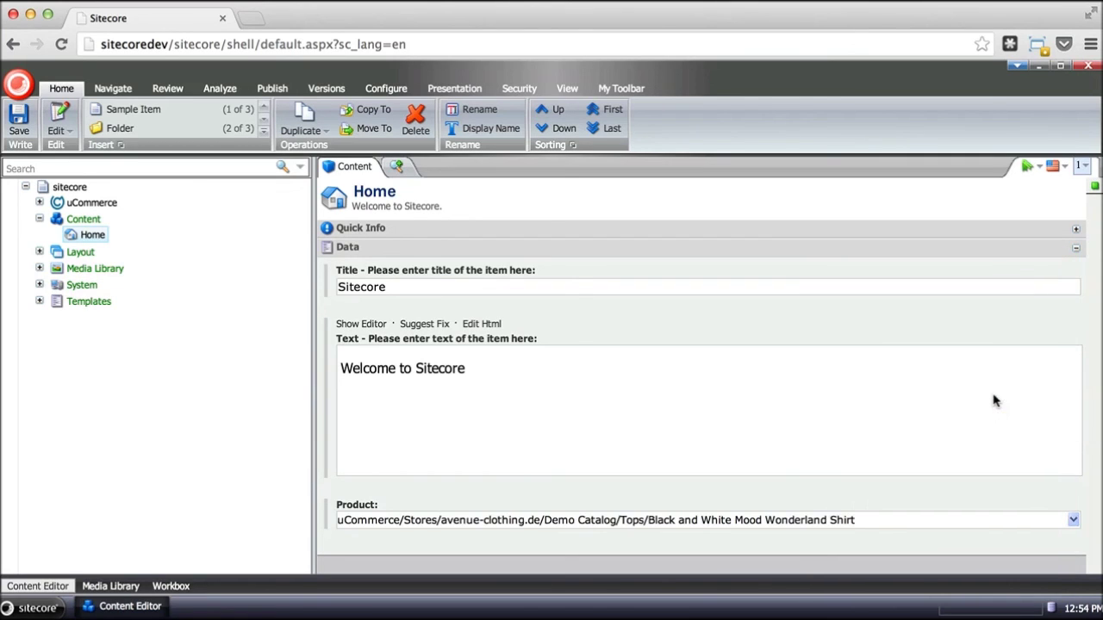